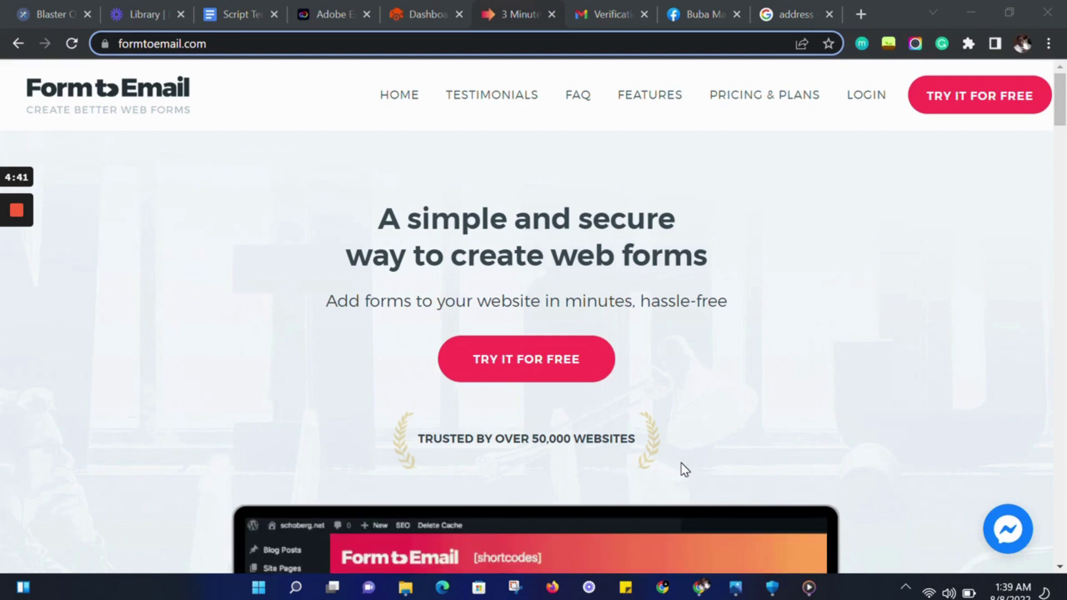
Sign in to the Form to Email account and land on the My Forms panel.
left_click(866, 99)
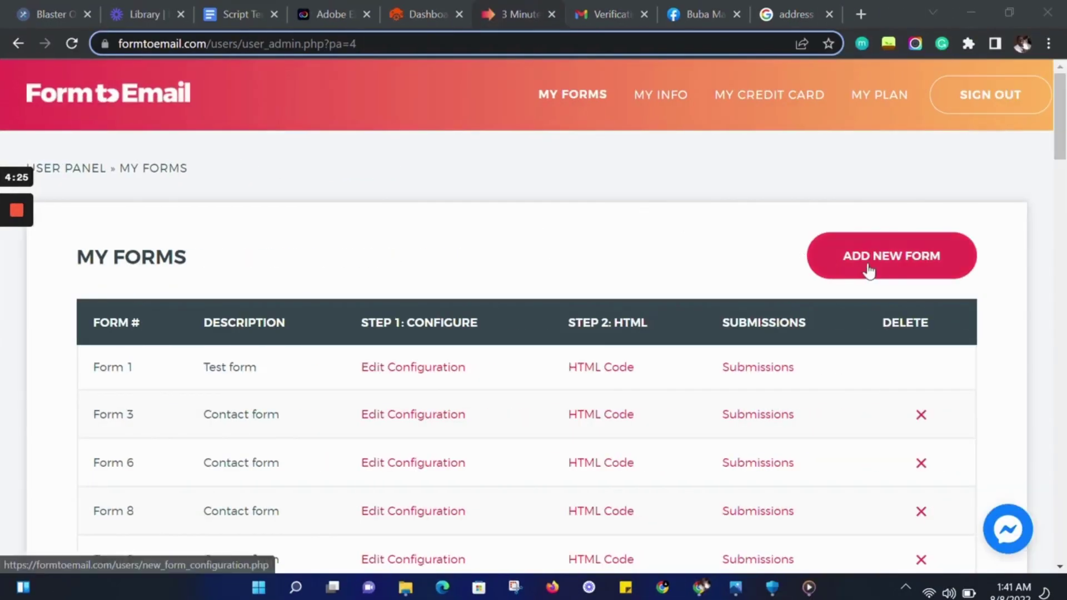
Add new Form #49 in Form to Email and open its HTML code page.
left_click(884, 265)
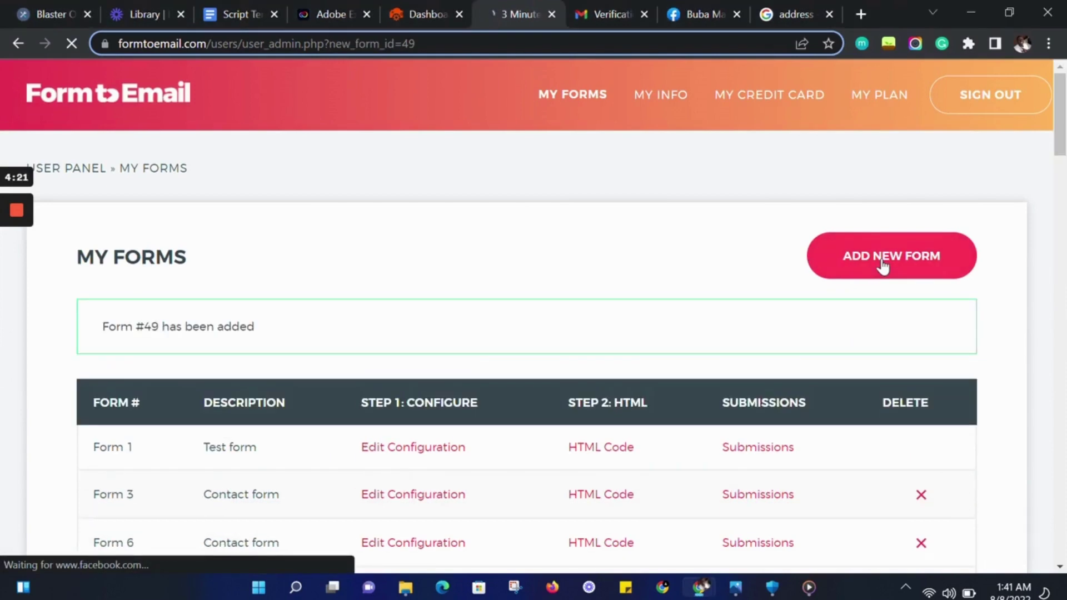
scroll(859, 250, "down", 2)
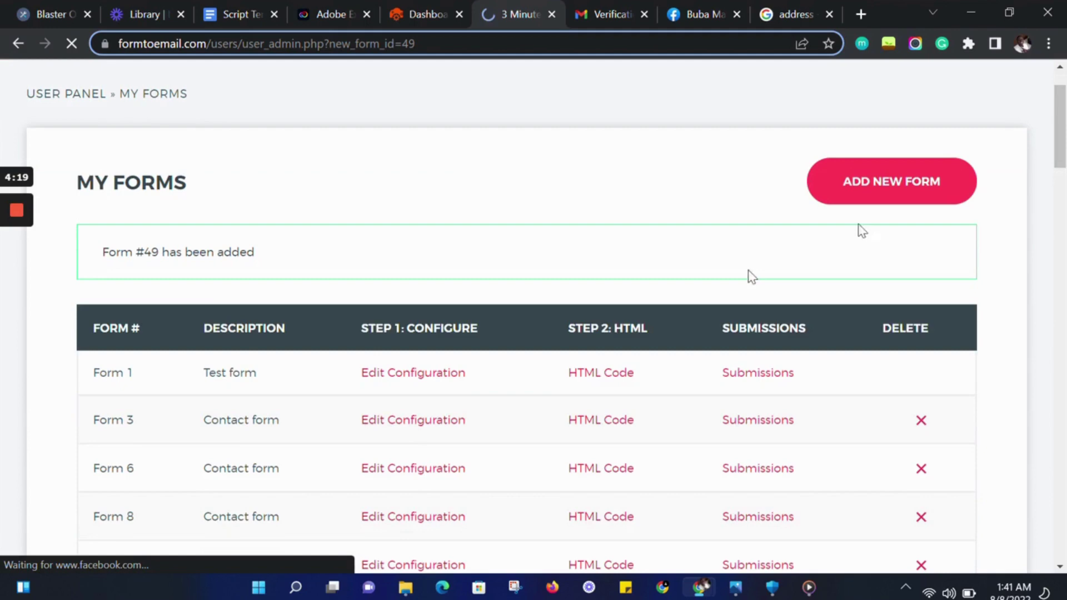
triple_click(178, 252)
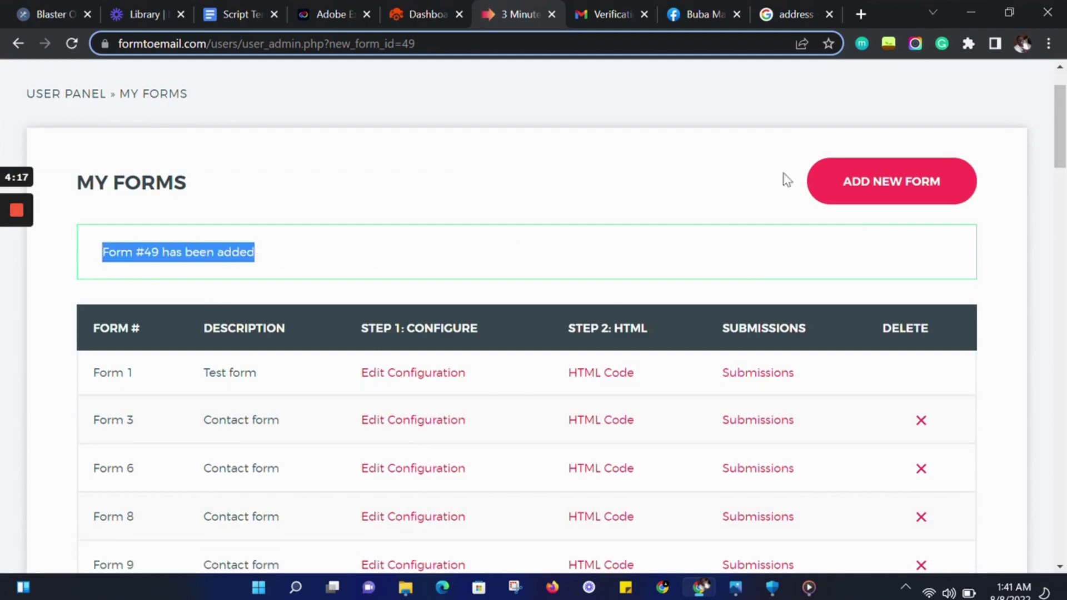
left_click_drag(1059, 124, 1060, 479)
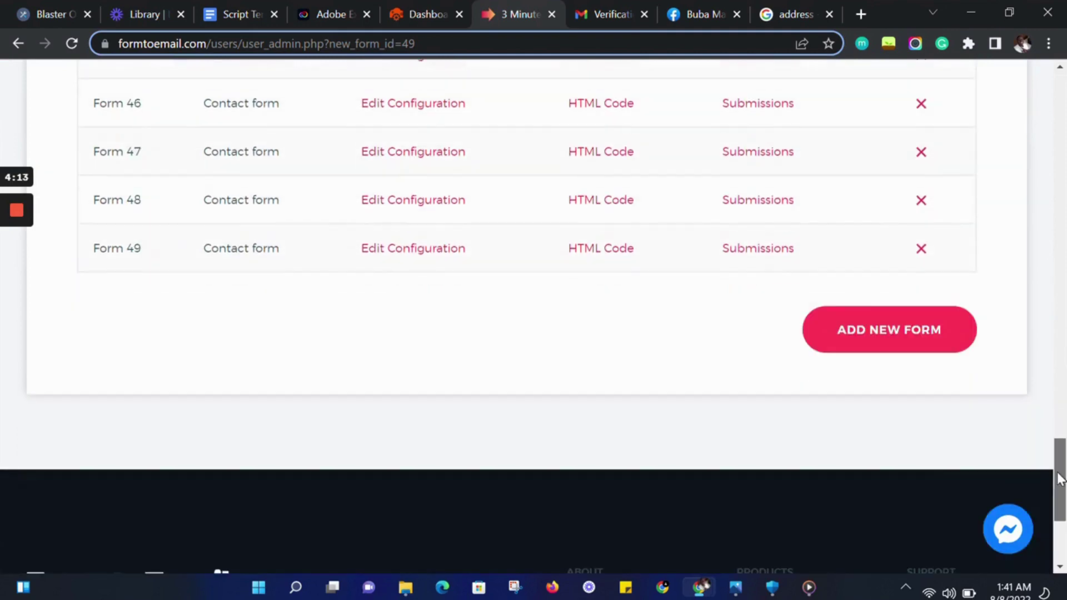
left_click(584, 249)
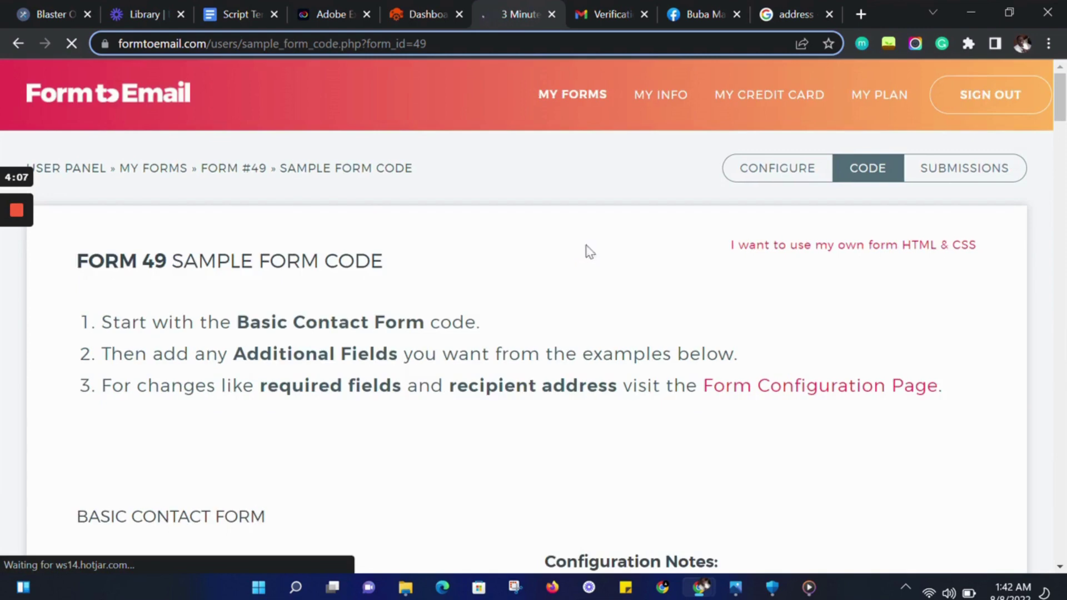
left_click_drag(1060, 110, 1060, 143)
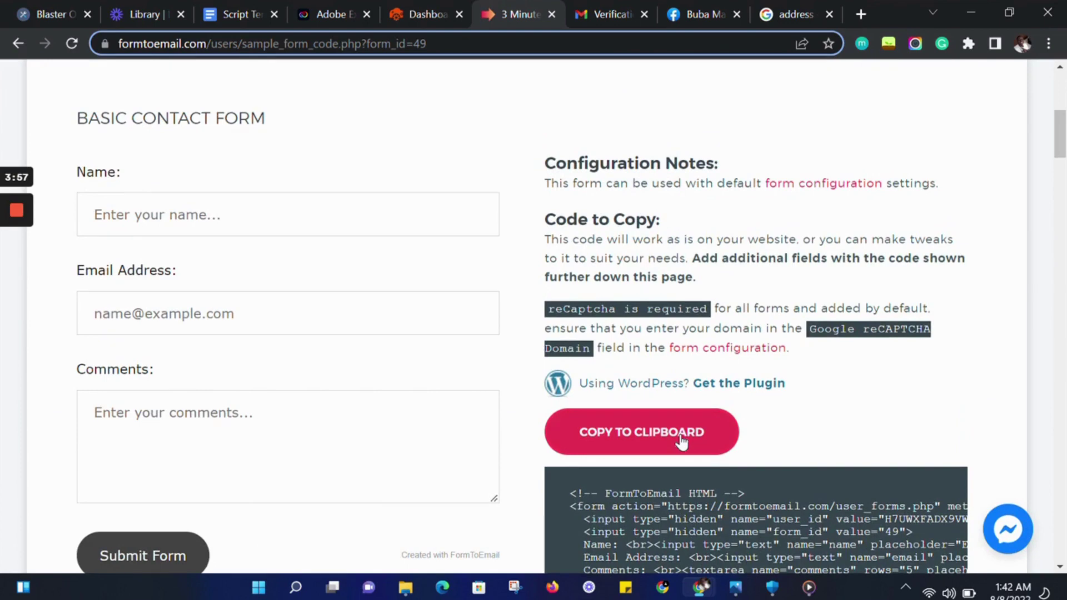
Copy Form 49's basic contact form code and go to the WordPress dashboard.
left_click(682, 440)
left_click(417, 14)
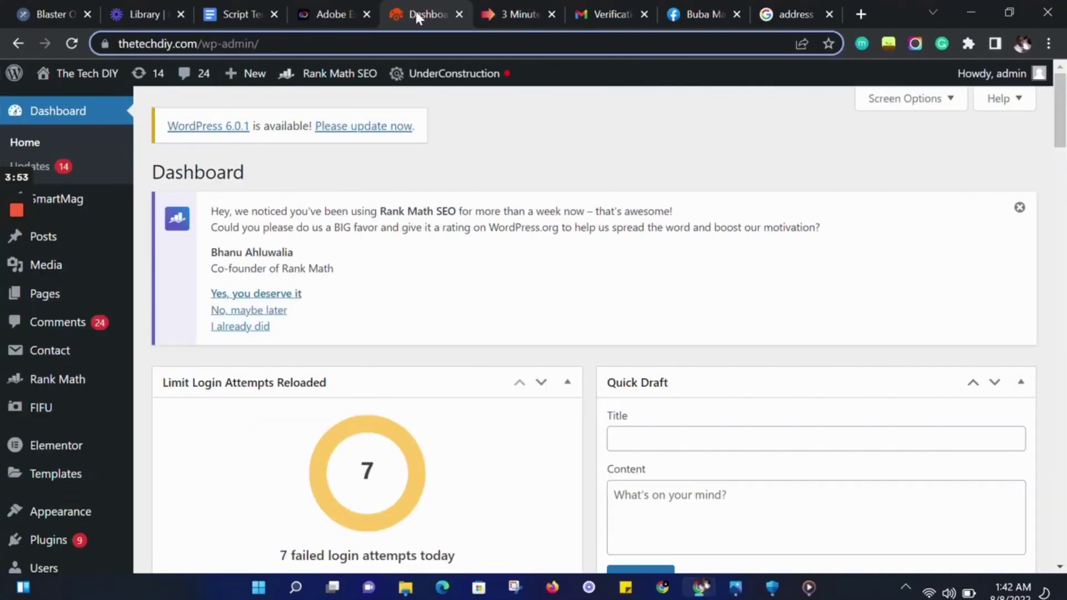
mouse_move(45, 293)
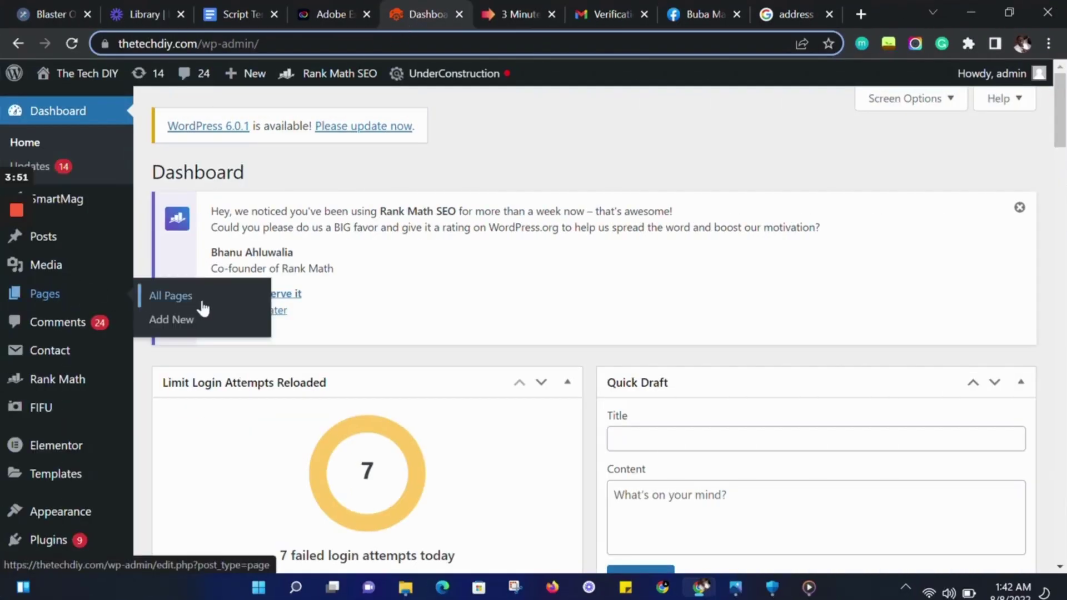
Save a draft page titled 'Gym Membership Form' and edit it with Elementor.
left_click(174, 320)
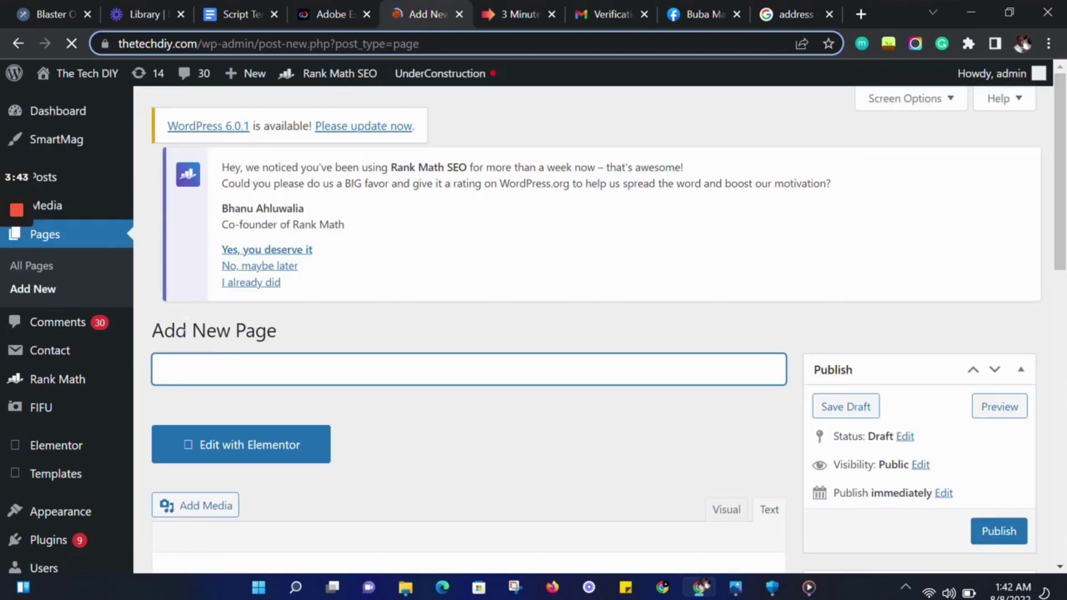
type("Gym")
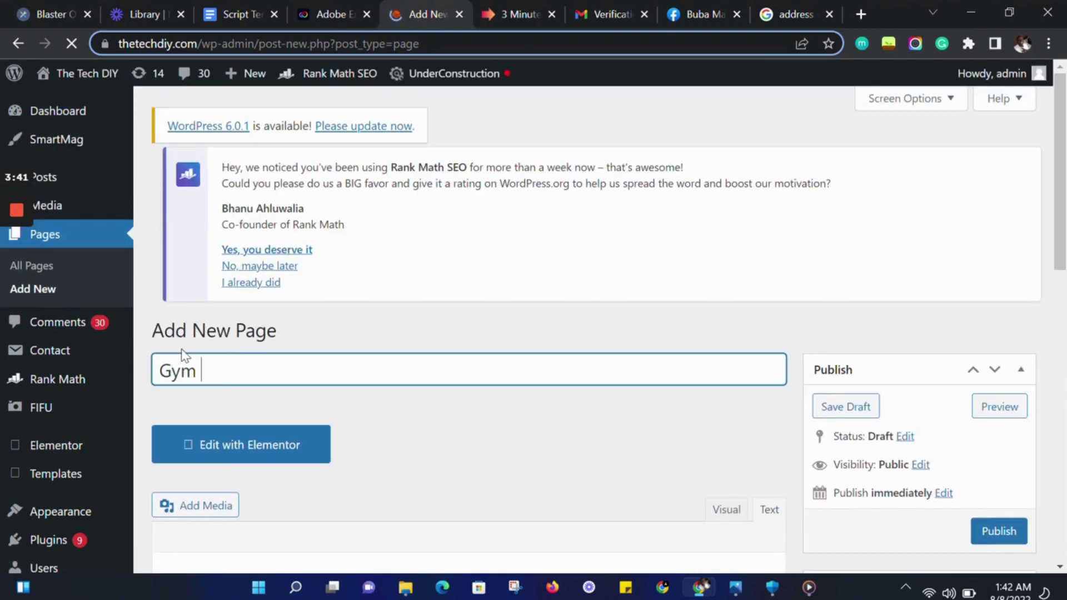
type(" Member")
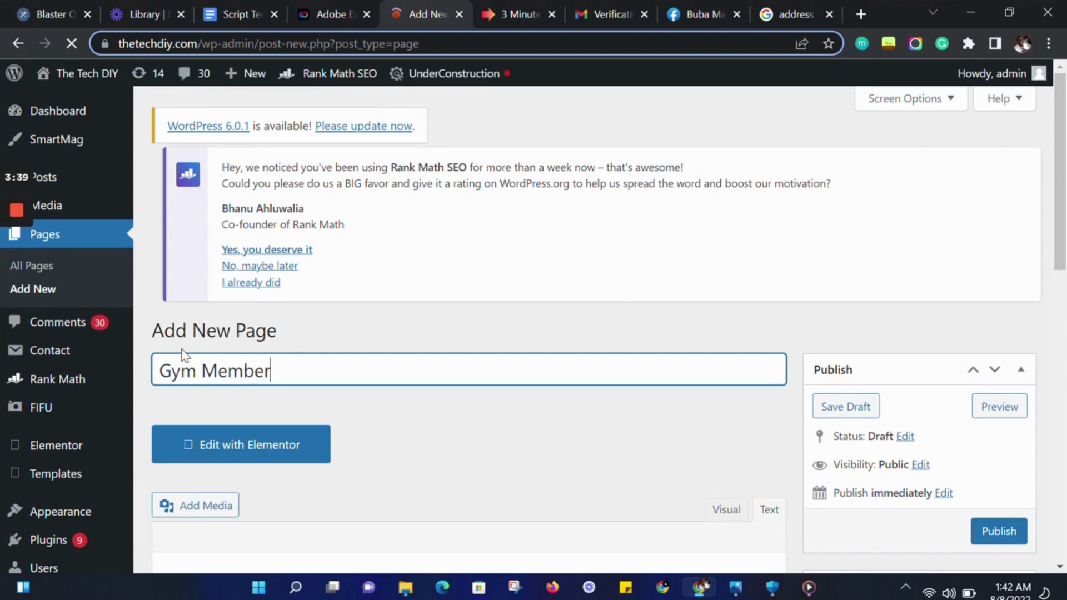
type("ship Form")
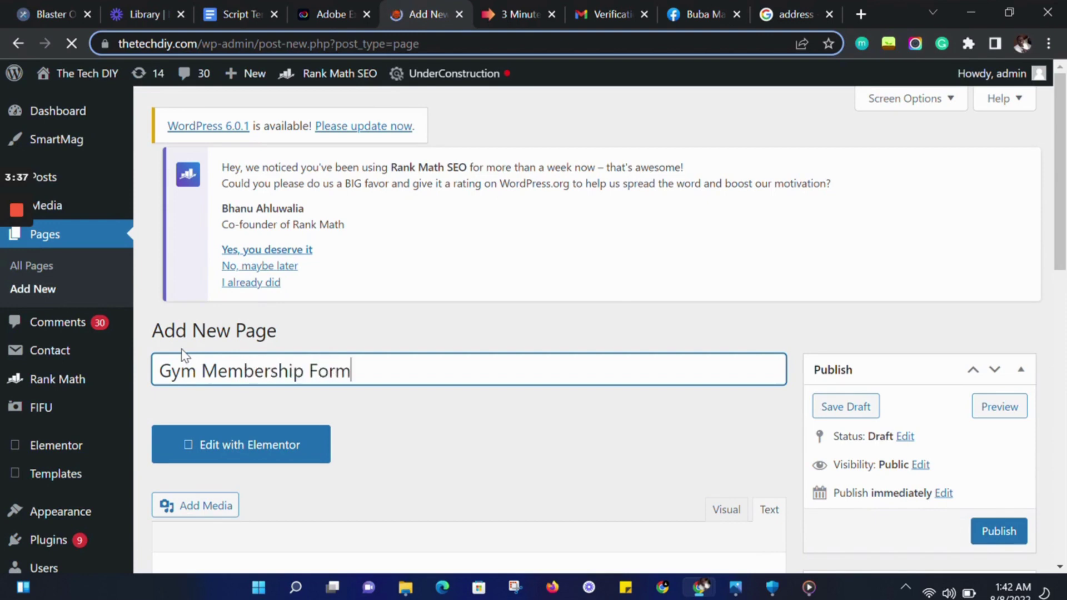
scroll(291, 350, "down", 3)
scroll(292, 350, "down", 3)
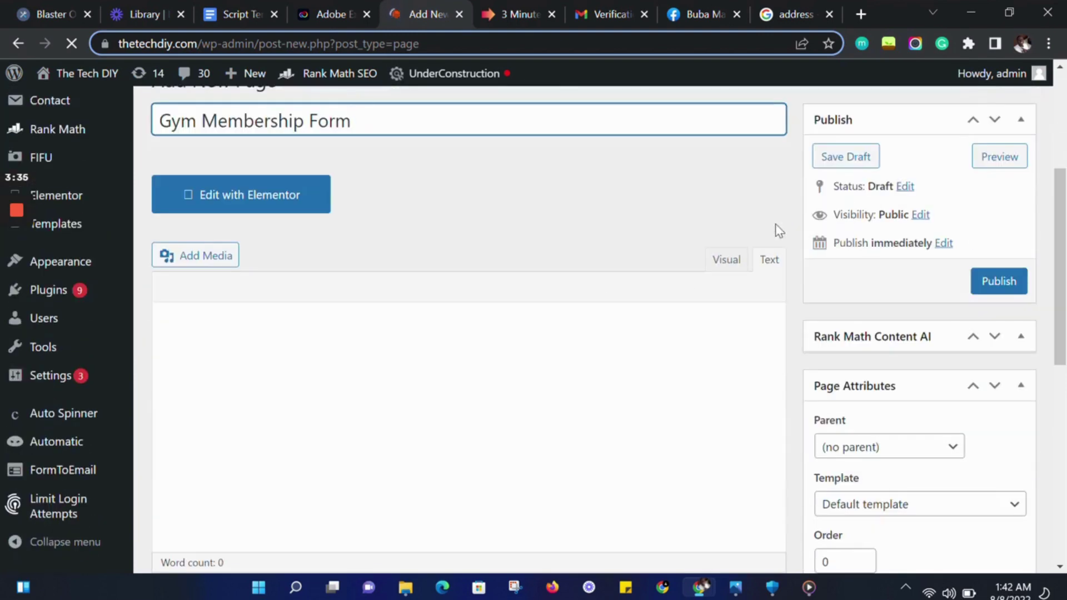
left_click(843, 159)
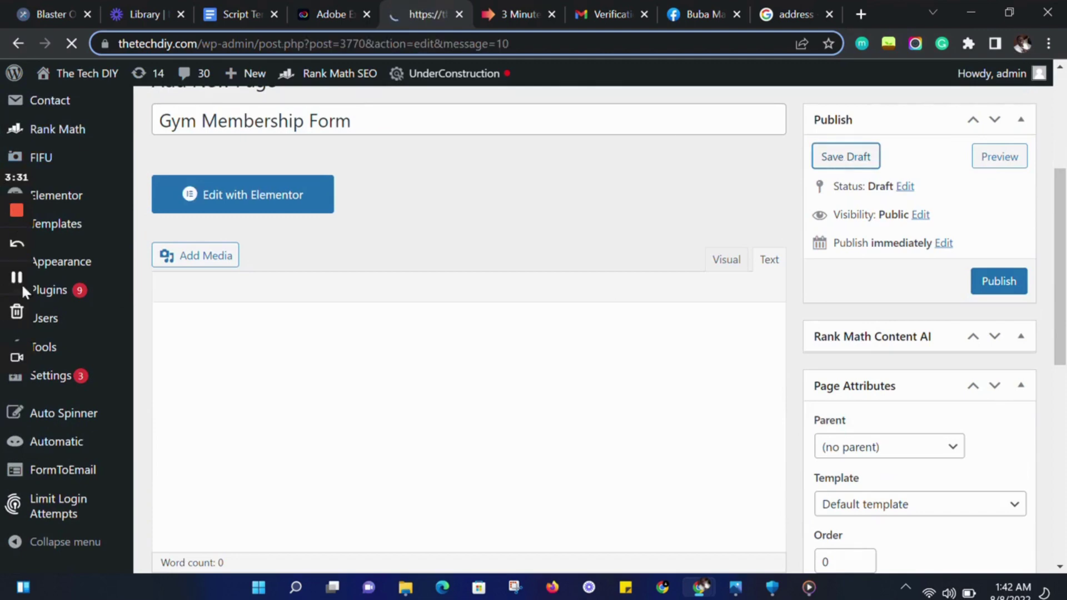
scroll(510, 160, "down", 2)
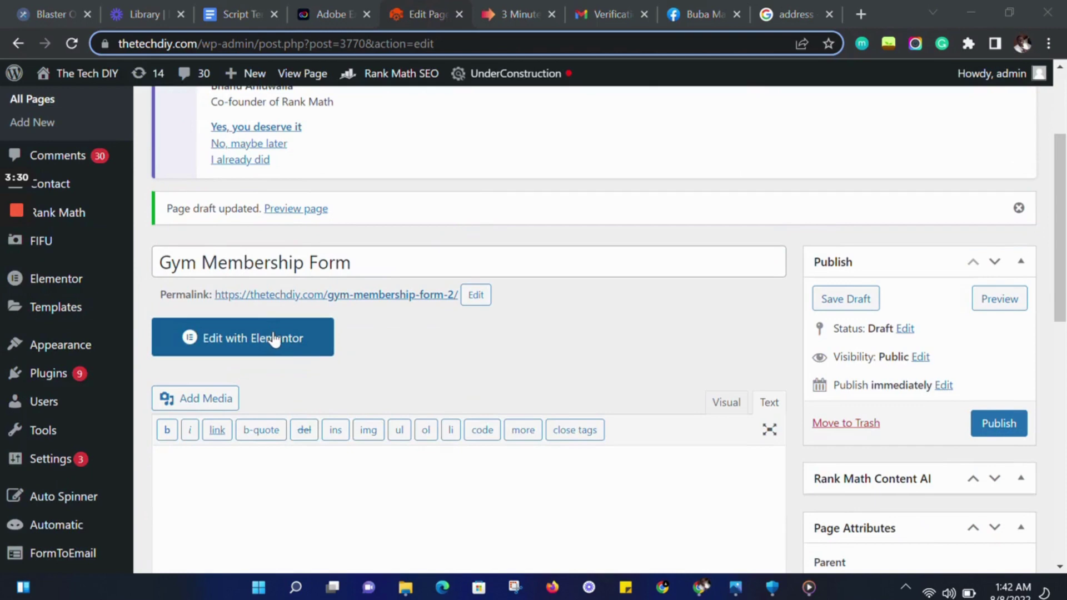
left_click(252, 337)
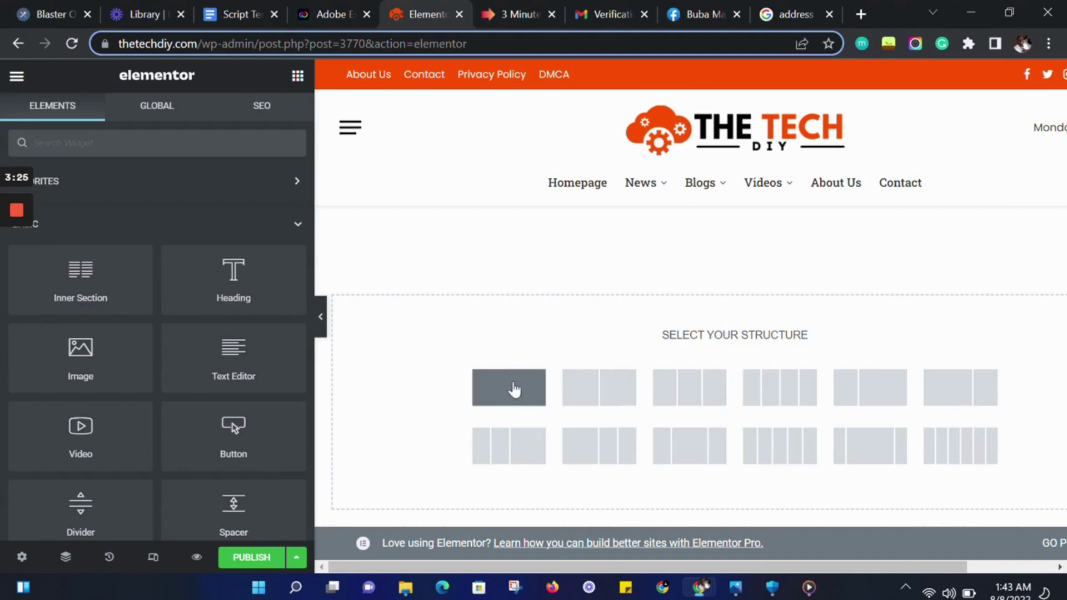
Add a one-column section holding an HTML widget with the pasted Form to Email code.
left_click(514, 390)
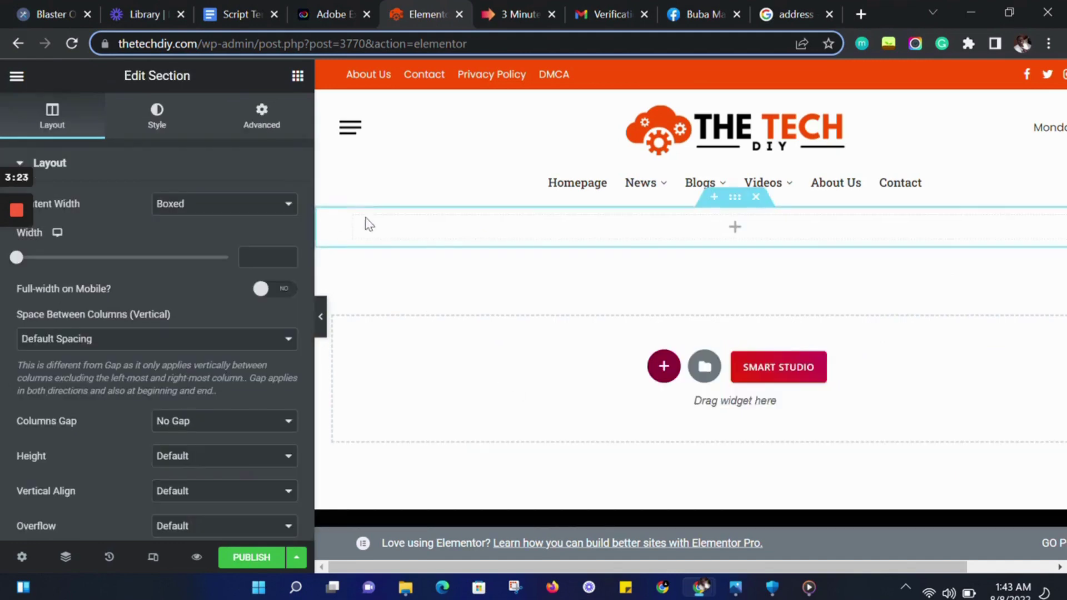
left_click(298, 76)
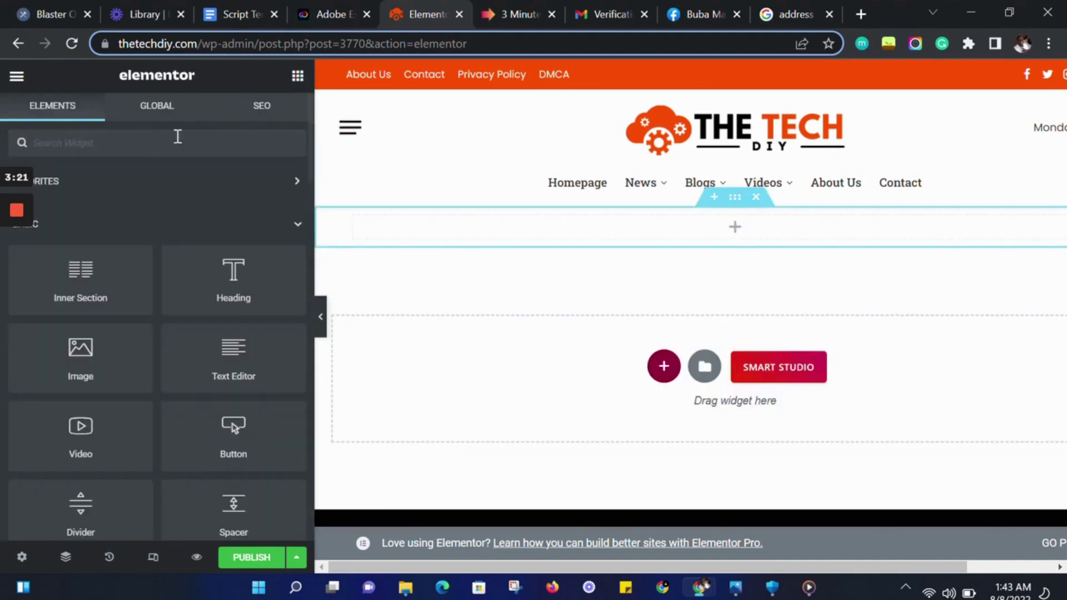
type("html")
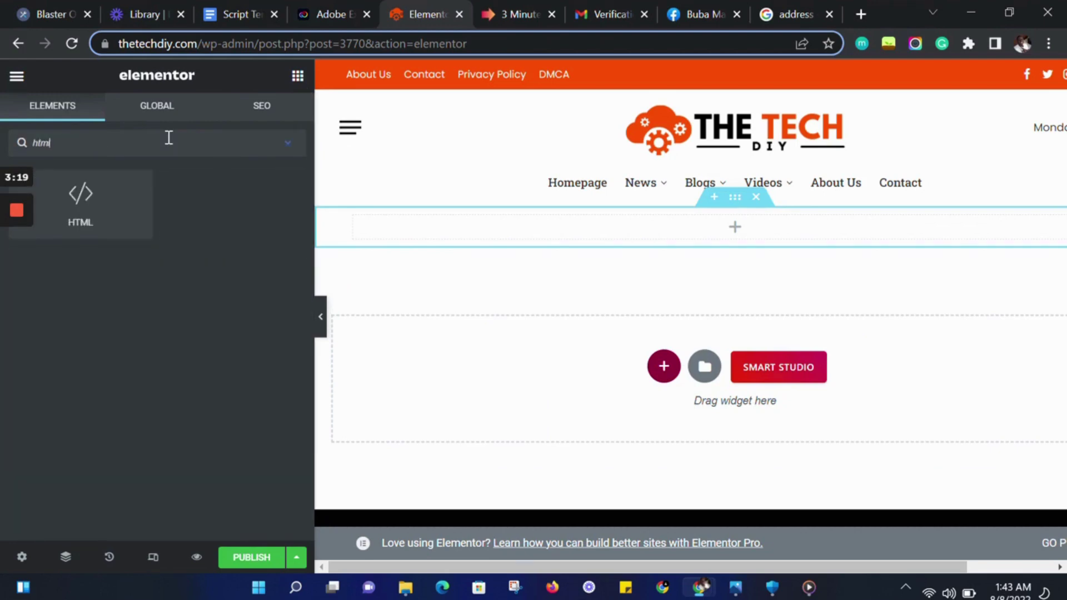
left_click_drag(80, 200, 629, 225)
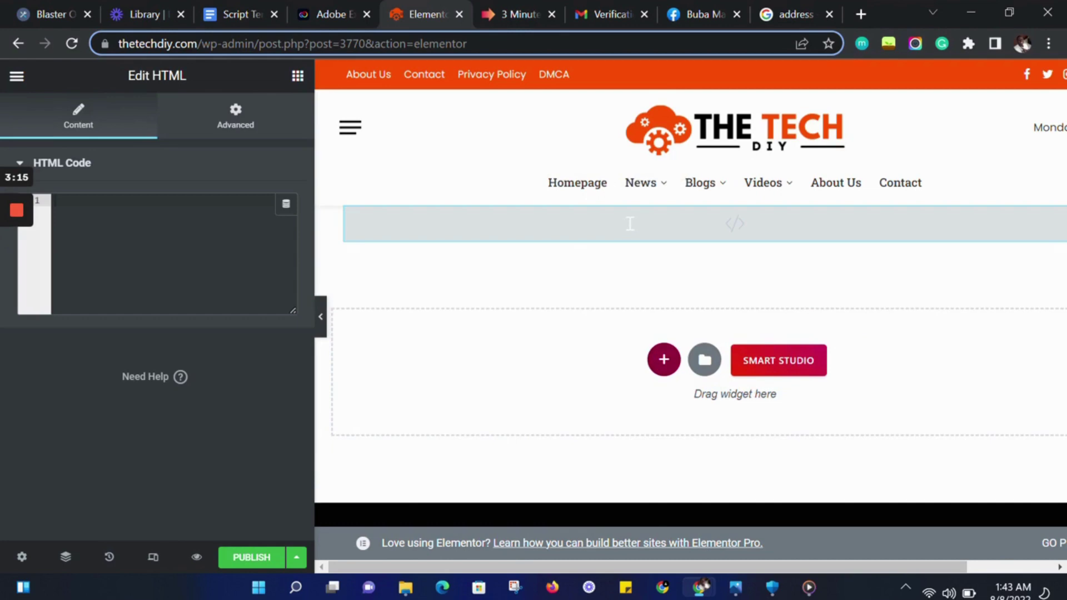
right_click(81, 205)
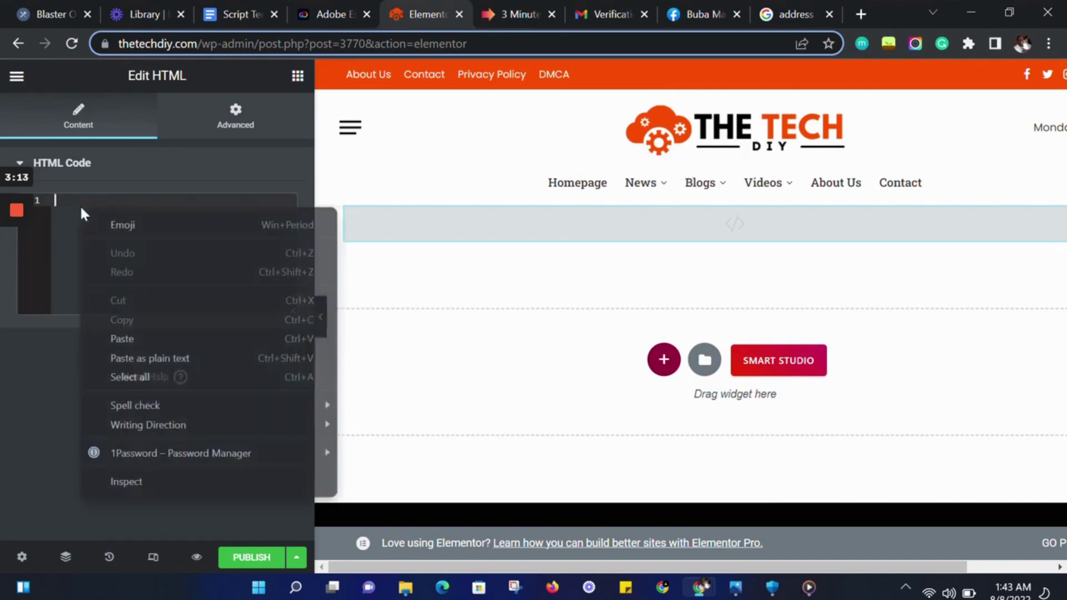
left_click(122, 339)
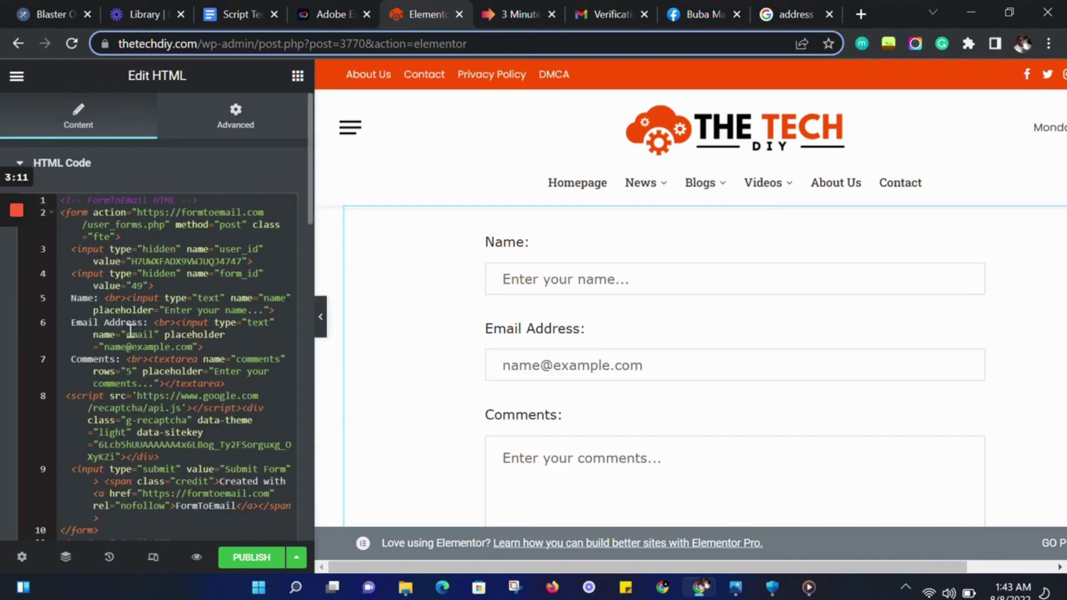
scroll(1017, 267, "down", 5)
scroll(1016, 268, "down", 5)
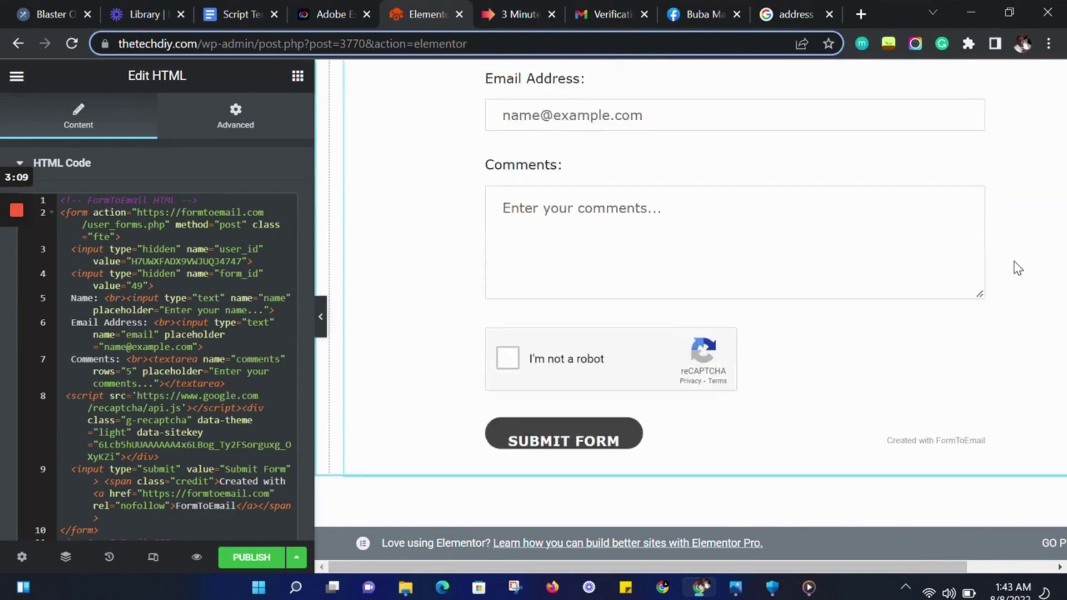
scroll(1017, 268, "up", 4)
scroll(1017, 268, "up", 4)
scroll(1017, 268, "up", 3)
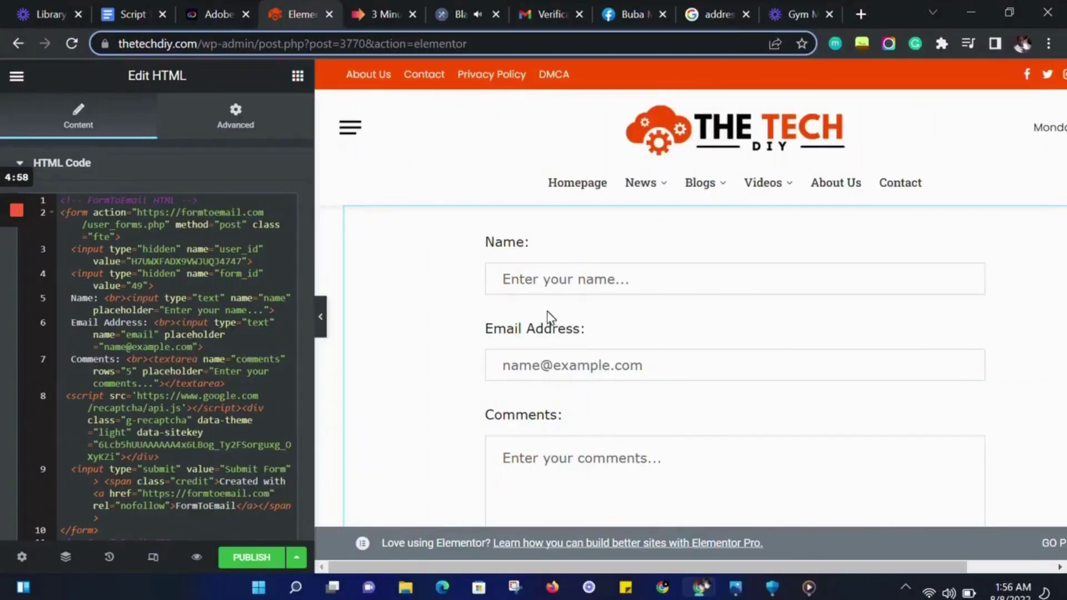
scroll(550, 318, "down", 1)
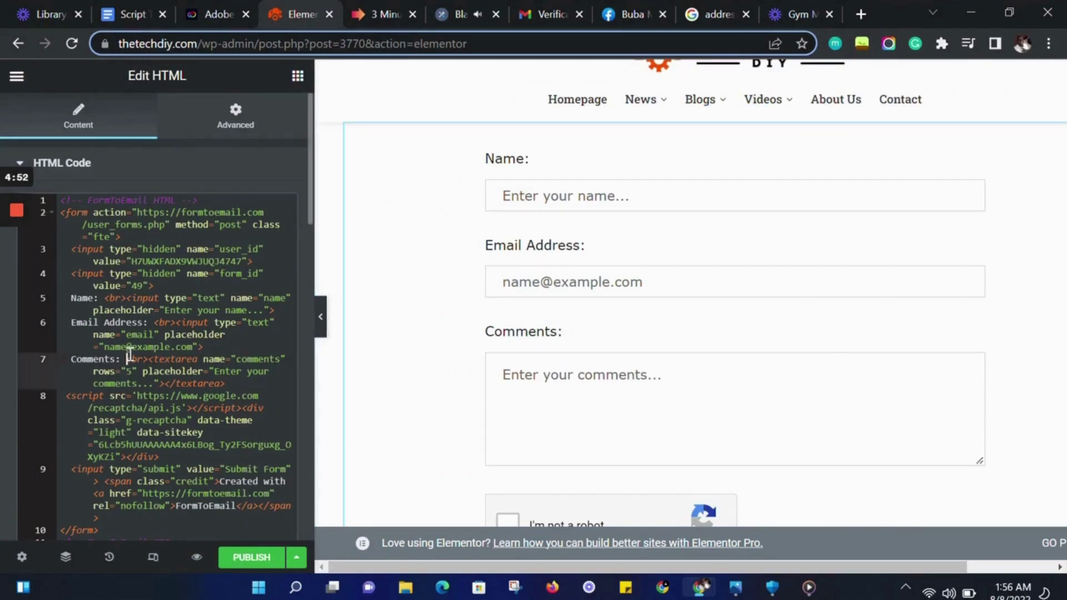
Delete the Comments textarea line from the HTML widget's form code.
left_click(197, 348)
type(">")
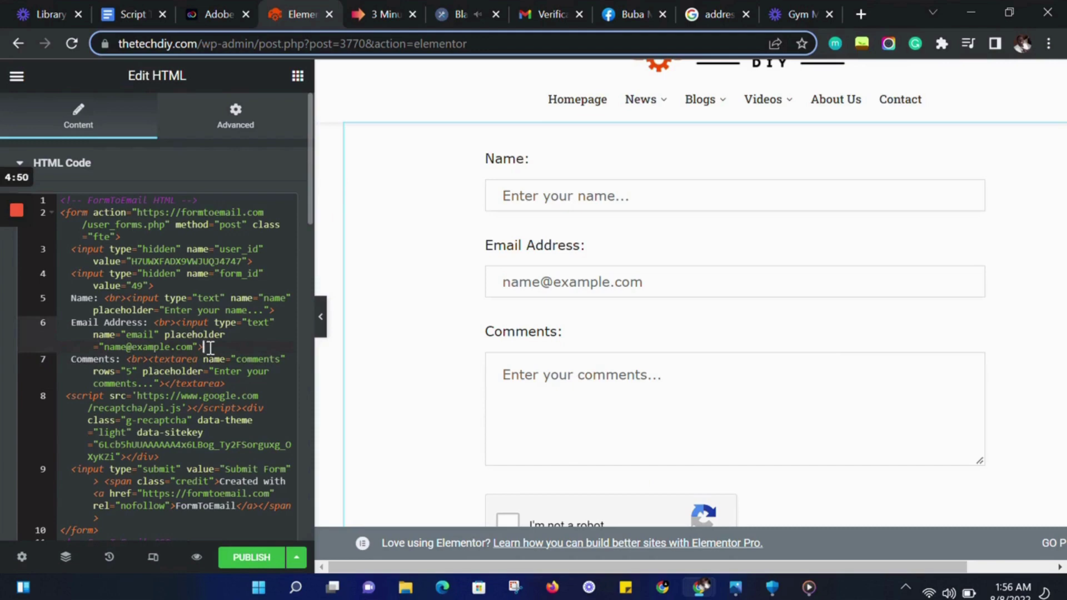
triple_click(71, 357)
key("Delete")
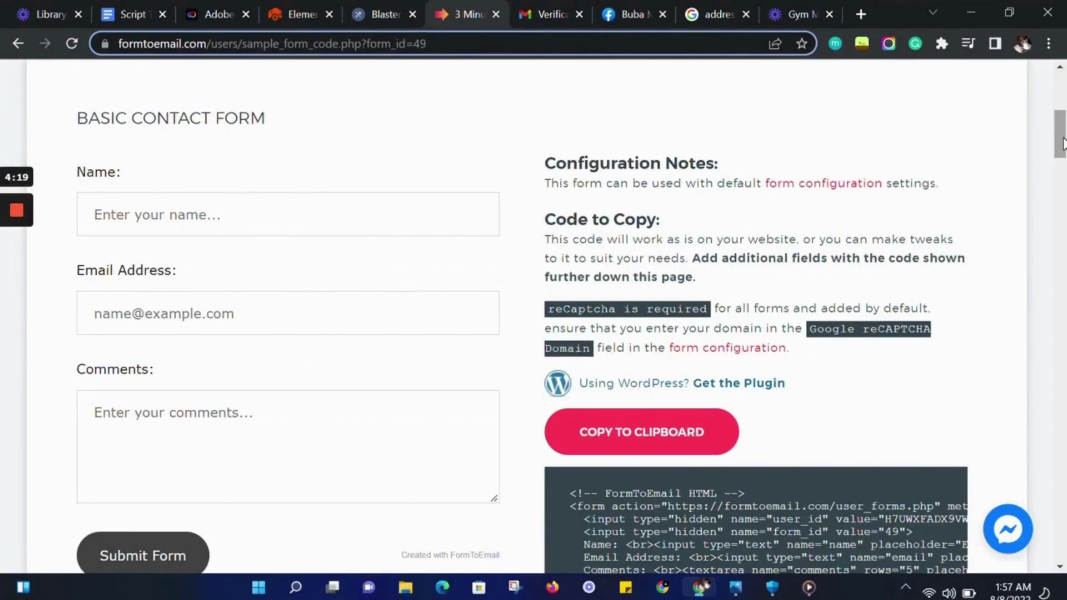
left_click_drag(1060, 138, 1060, 229)
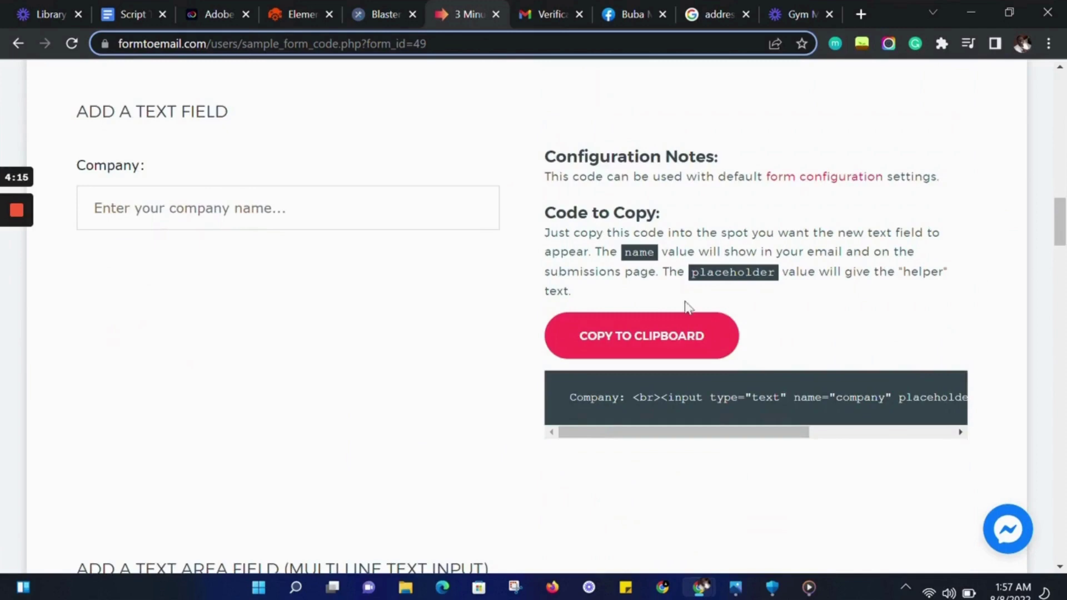
Copy the 'Add a Text Field' Company snippet and return to the Elementor editor.
left_click(640, 338)
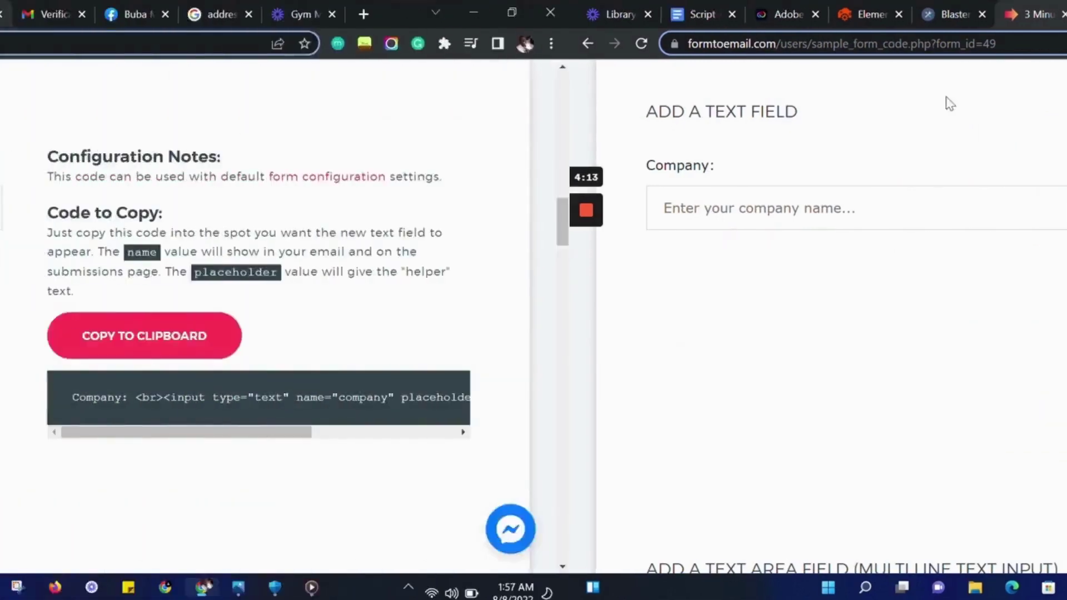
left_click(300, 14)
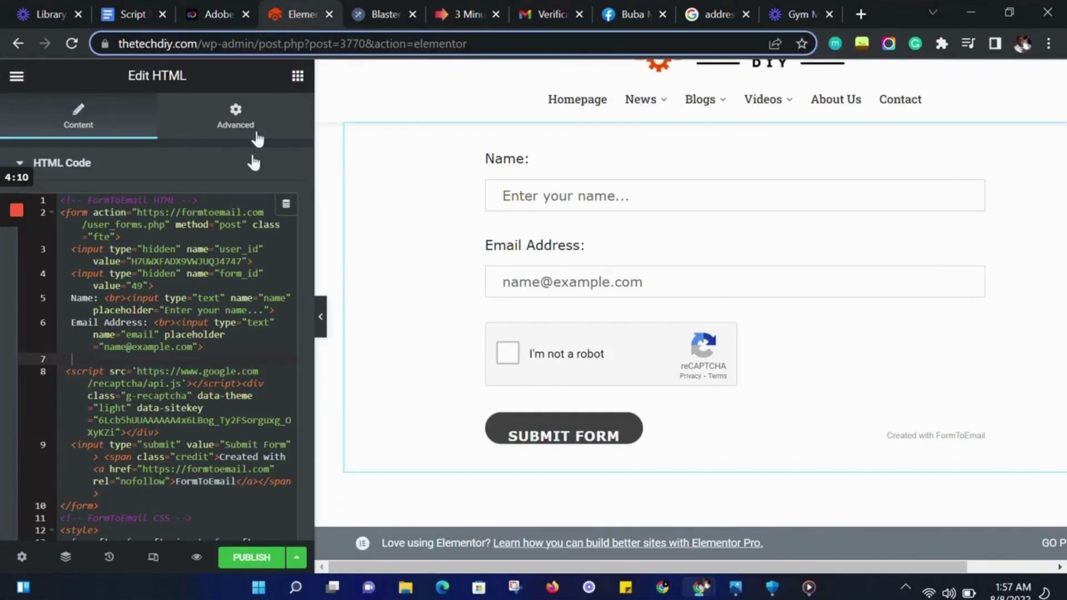
Paste repeated copies of the Company text field code onto empty line 7.
left_click(109, 358)
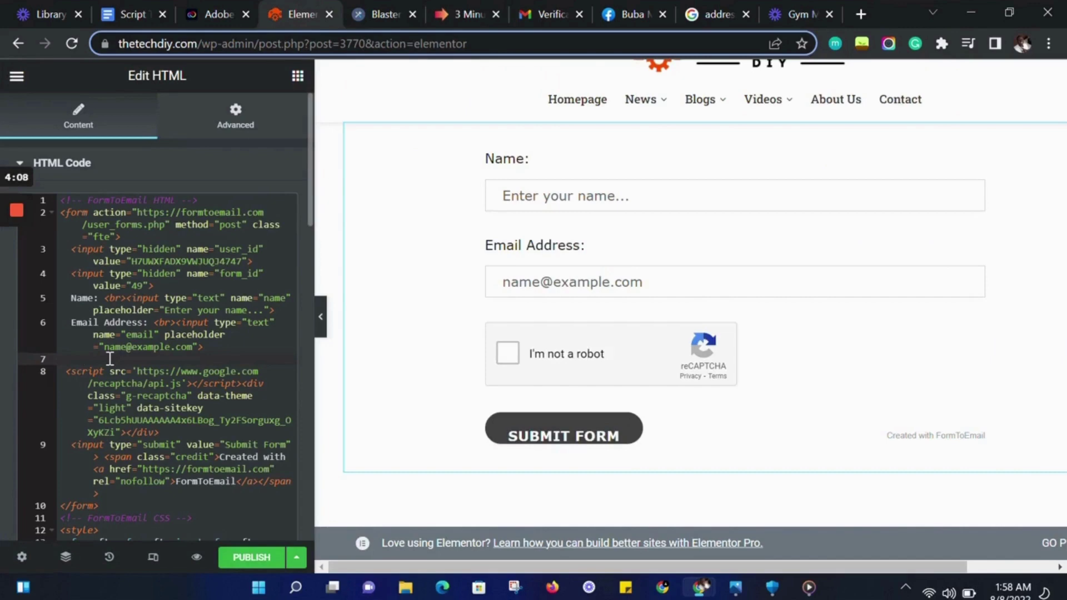
key("ctrl+v")
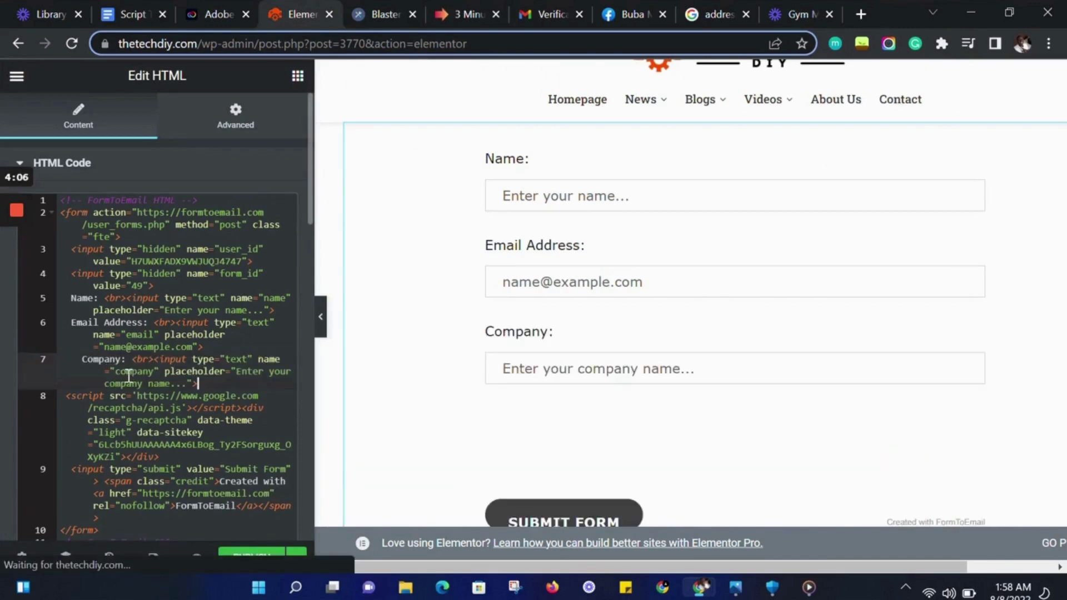
key("ctrl+v")
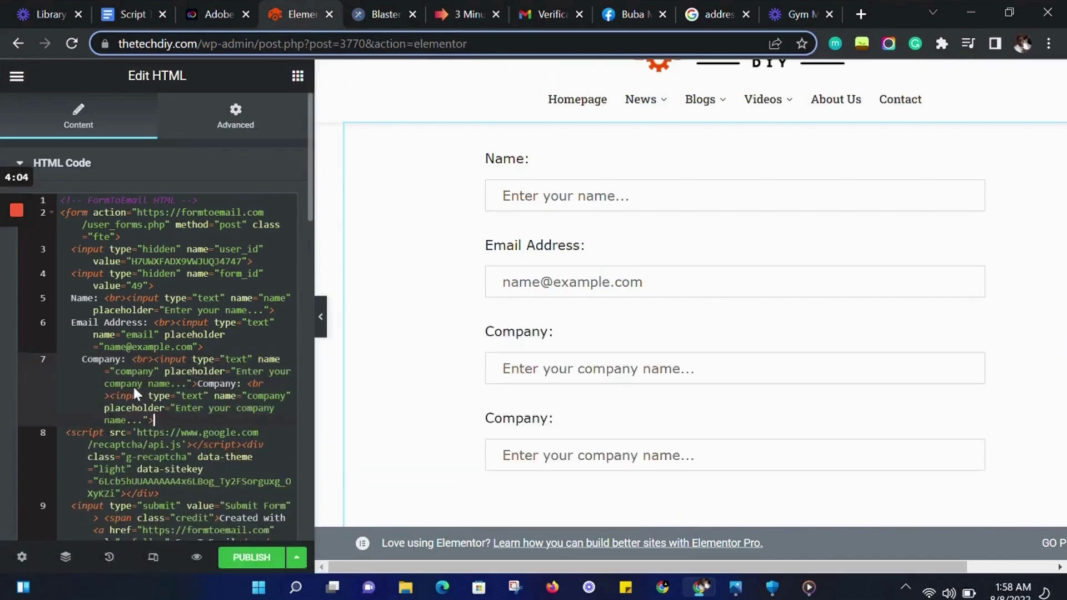
key("ctrl+v")
key("ctrl+v")
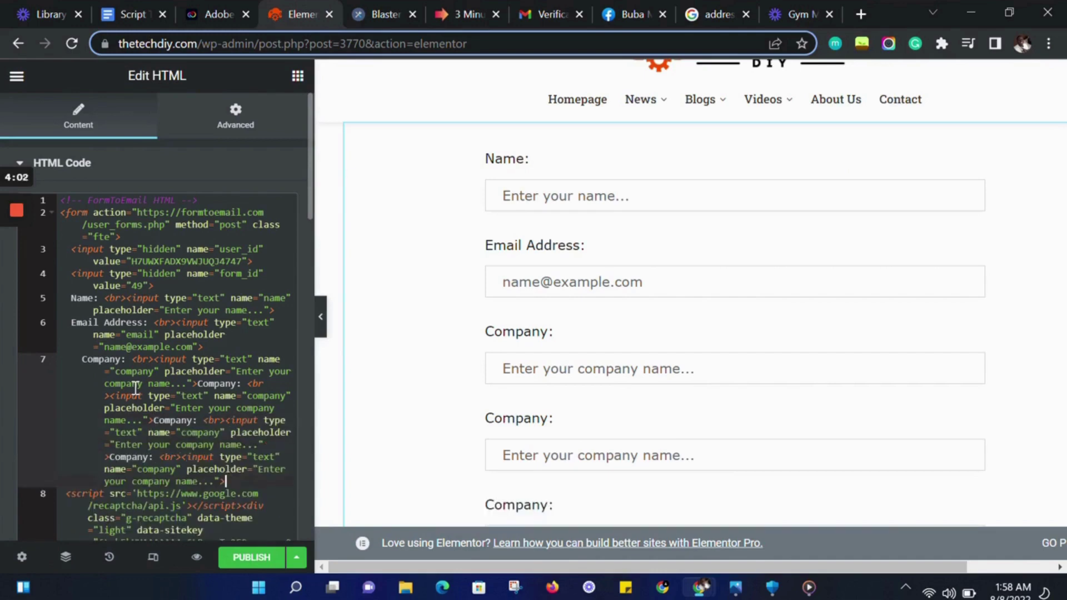
scroll(760, 264, "down", 2)
scroll(760, 267, "down", 1)
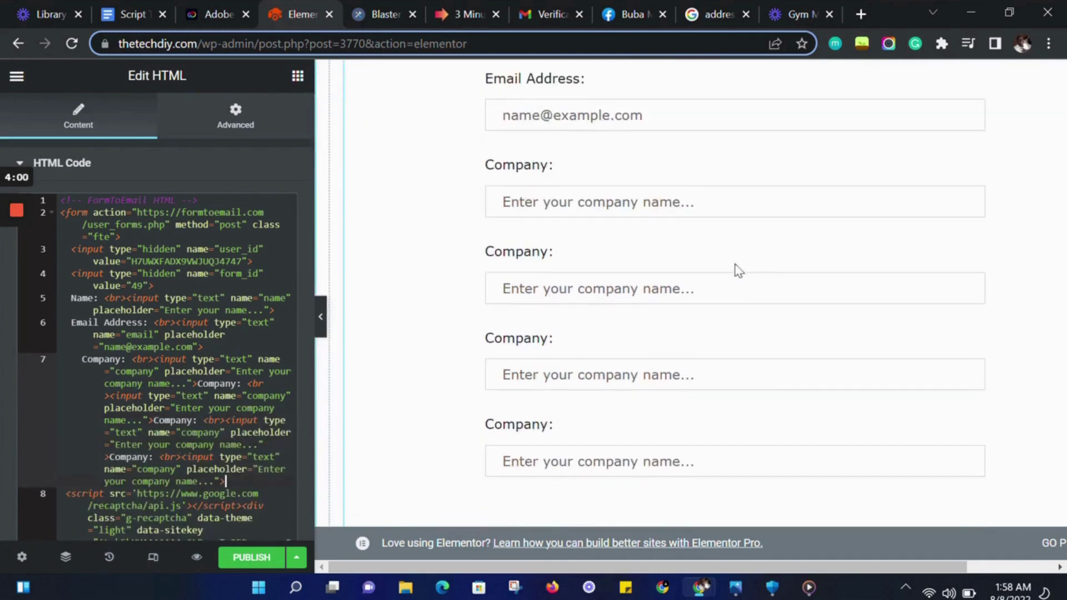
scroll(607, 279, "up", 3)
scroll(608, 280, "up", 5)
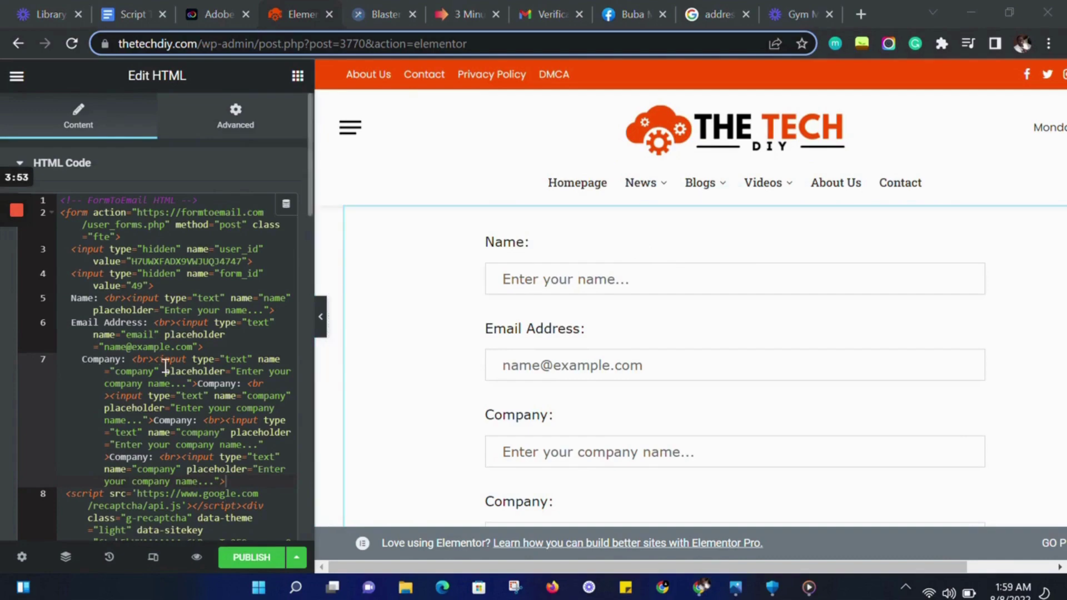
scroll(155, 319, "down", 5)
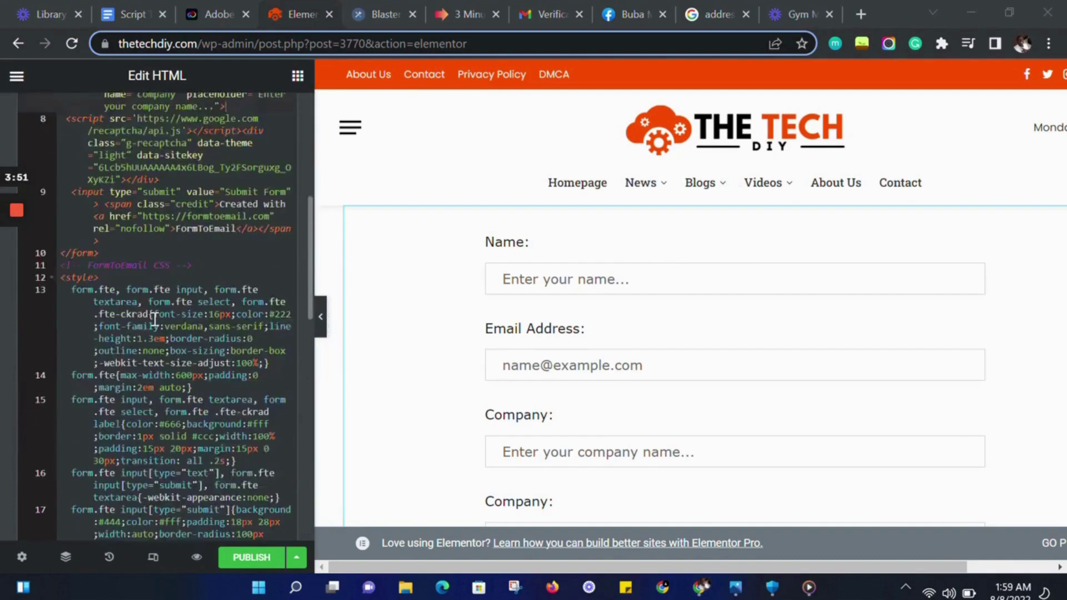
scroll(156, 318, "up", 5)
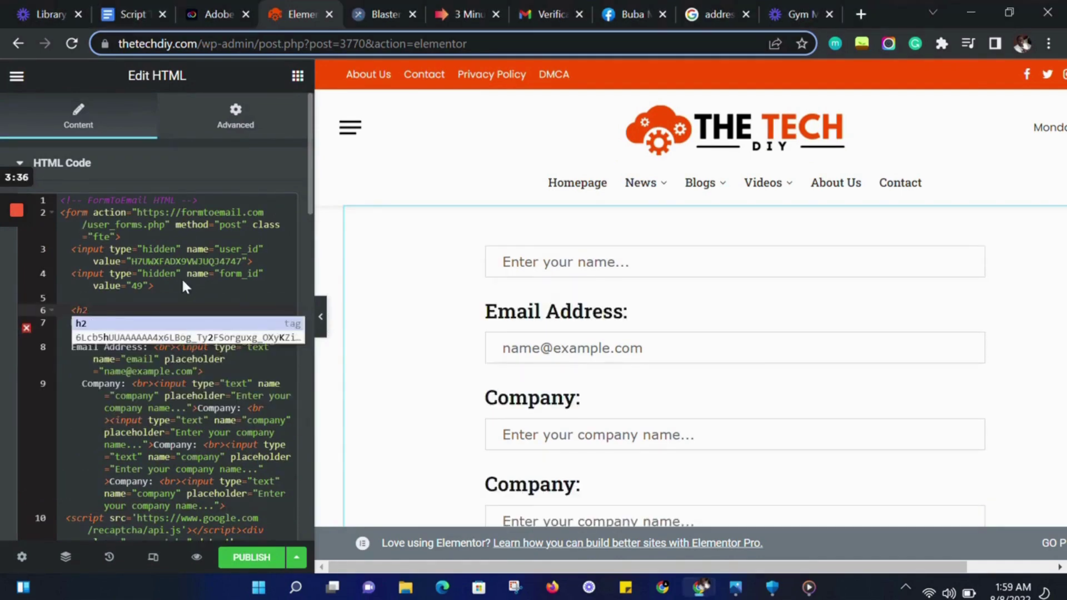
type(">")
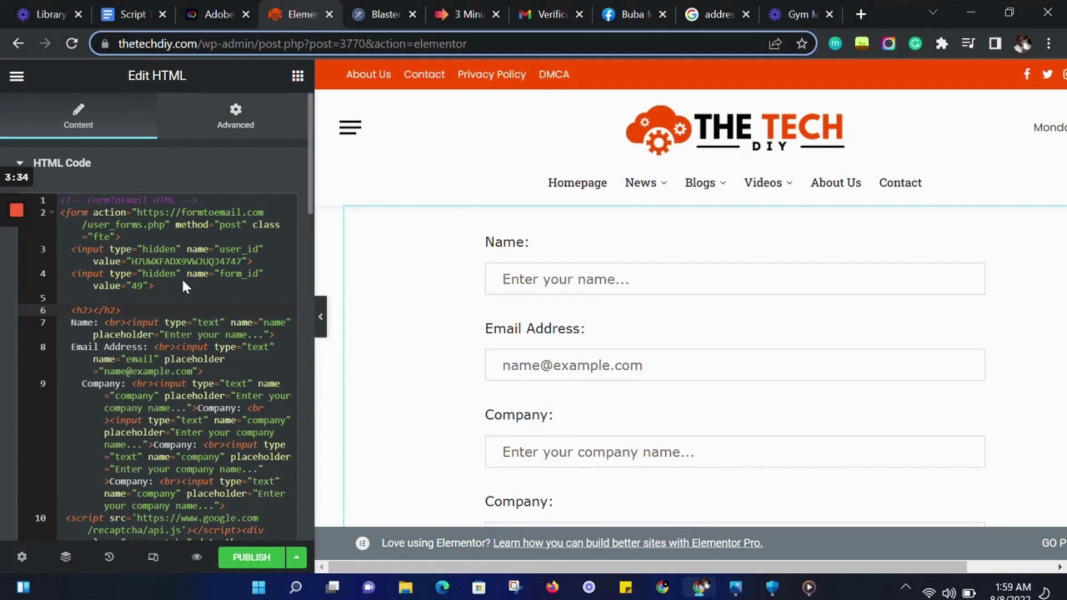
type("GYM ")
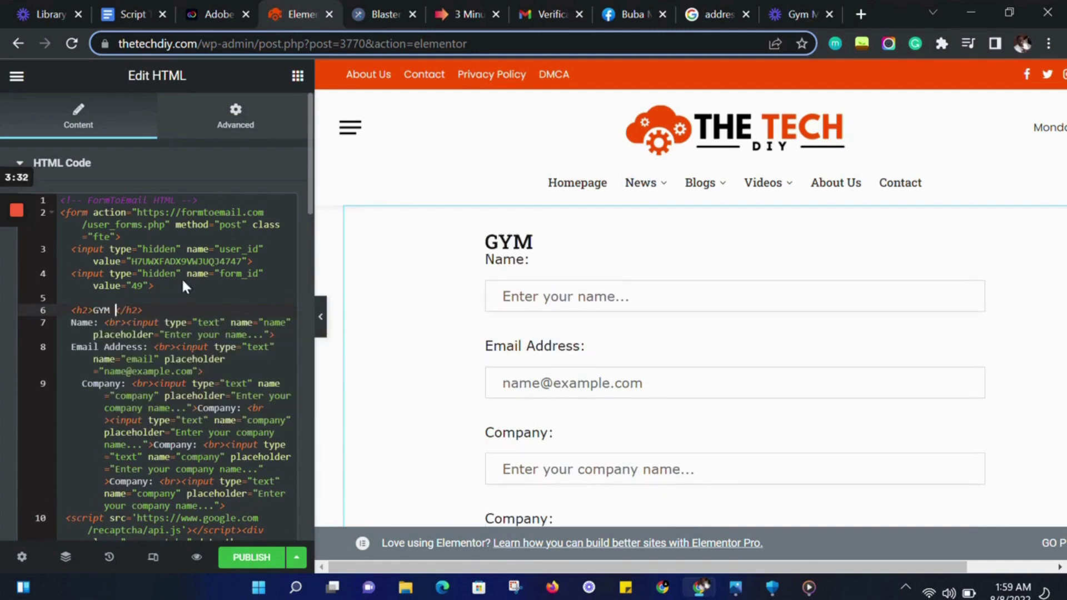
type("MEMBE")
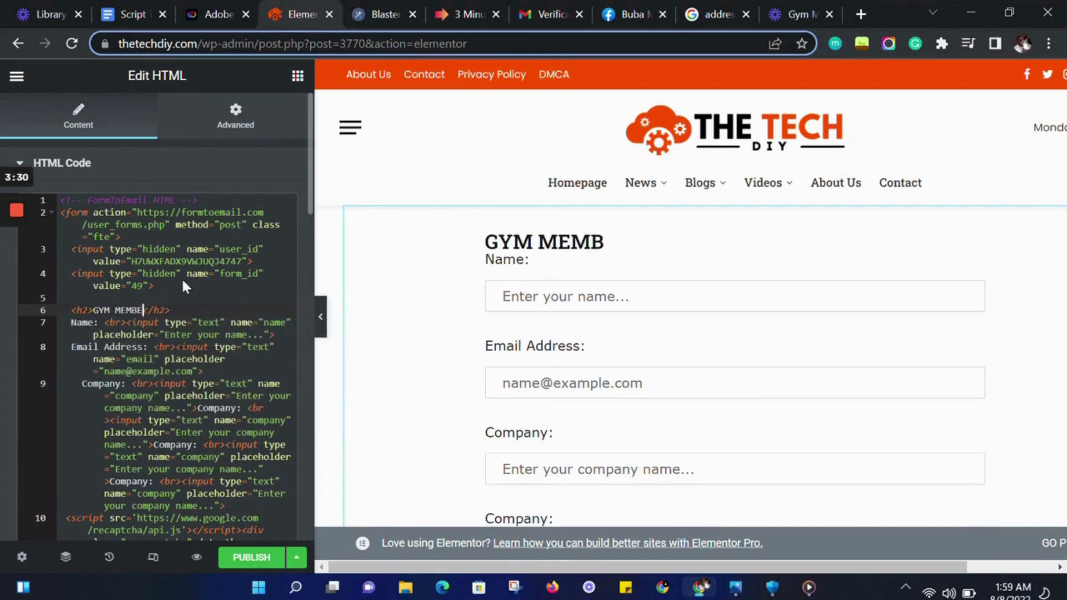
type("RSHIP FO")
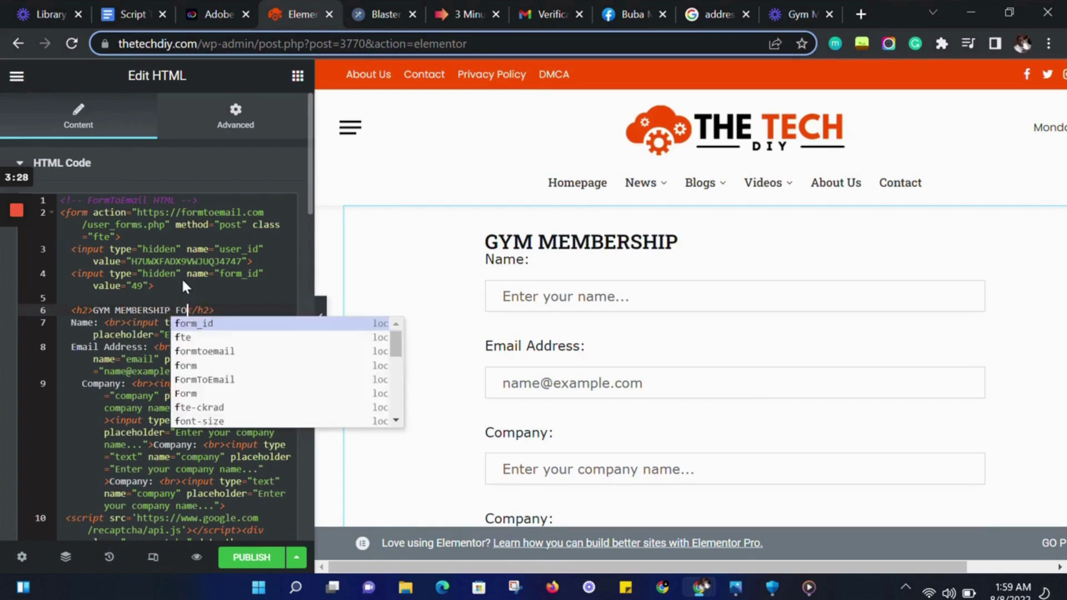
type("RM")
Add an h2 'GYM MEMBERSHIP FORM' heading on line 6 of the HTML code.
left_click(230, 310)
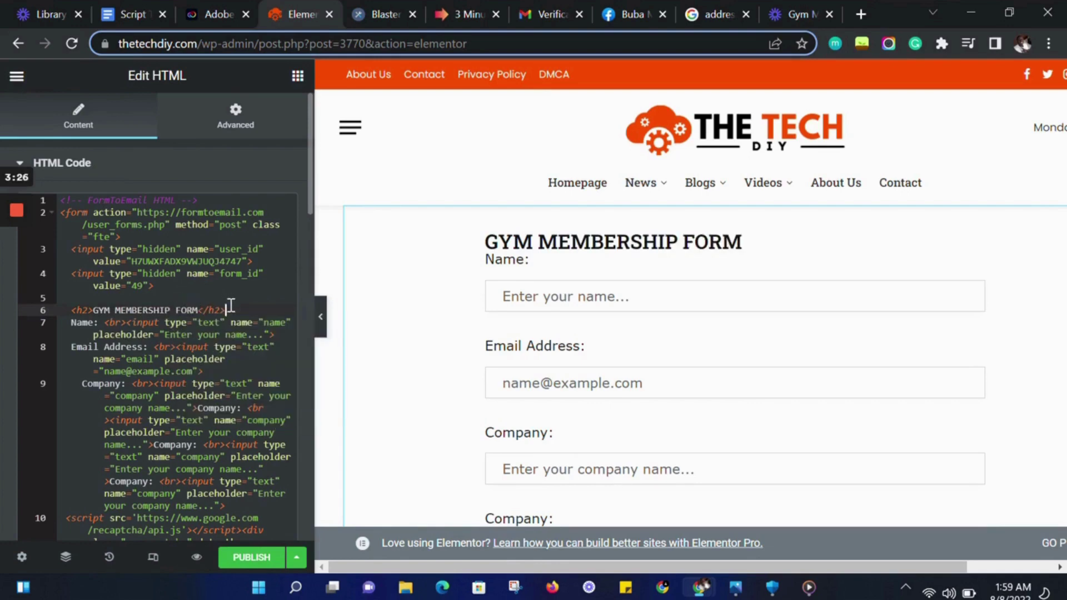
Relabel the inputs Full Name, Street Address, City, Phone Number, Zip Code, Email Address.
key("Return")
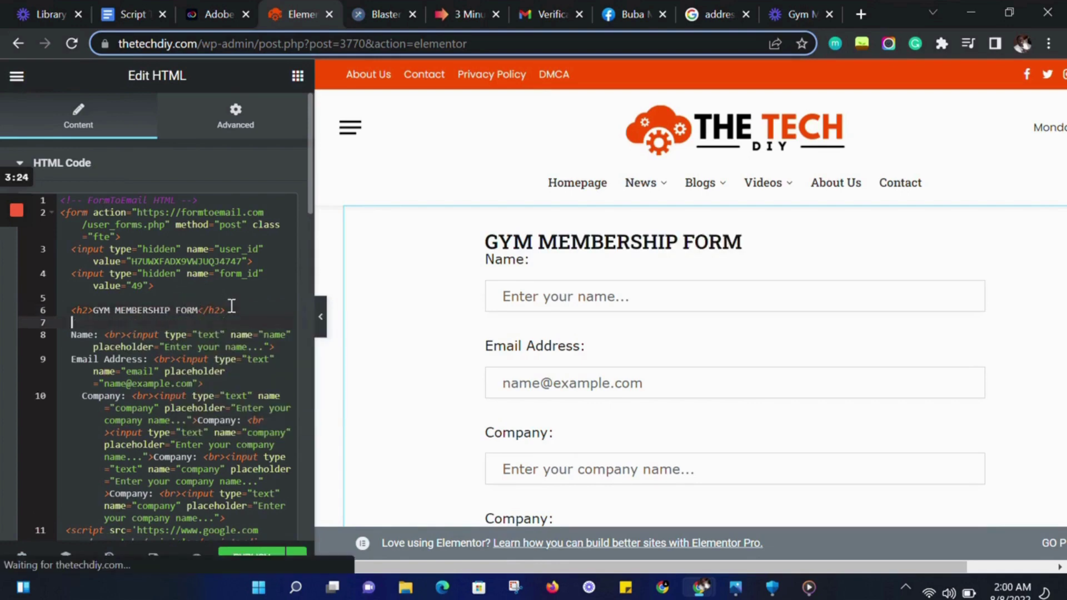
type("br")
key("BackSpace")
key("BackSpace")
type("<")
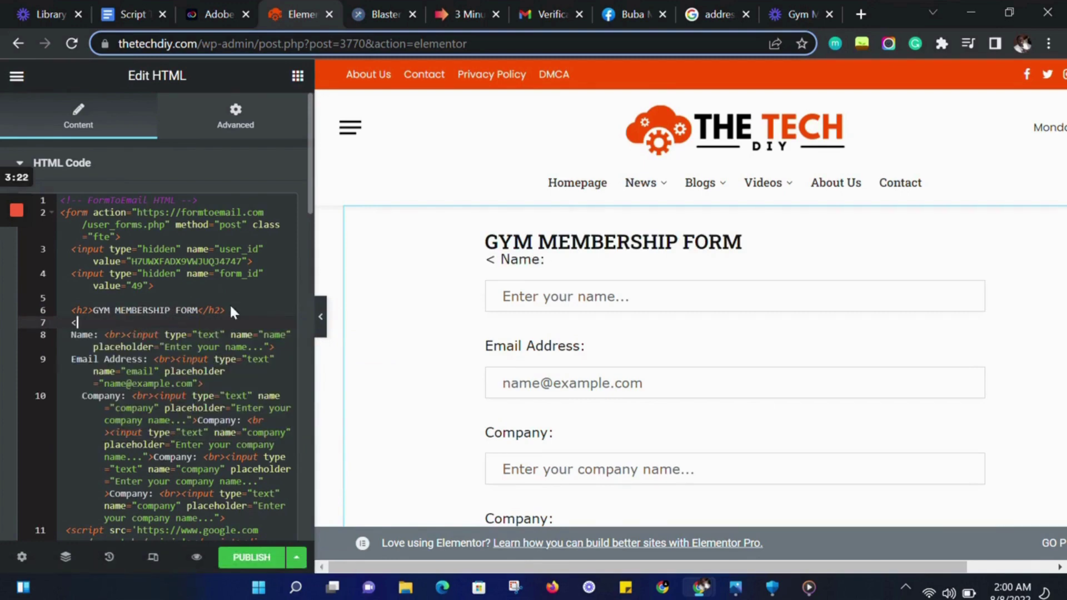
type("br>")
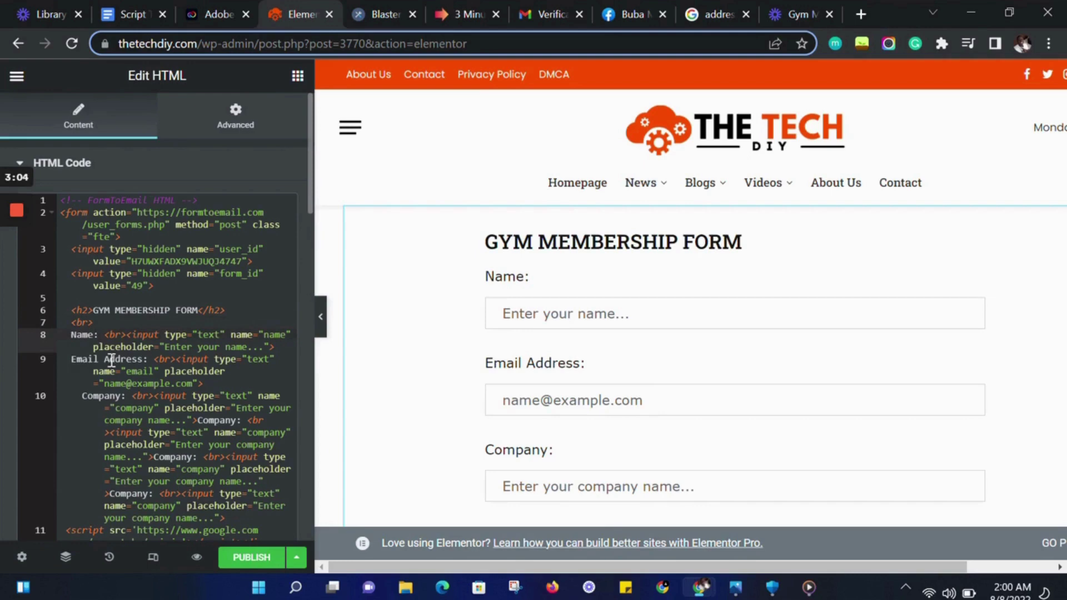
key("BackSpace")
key("BackSpace")
key("BackSpace")
key("BackSpace")
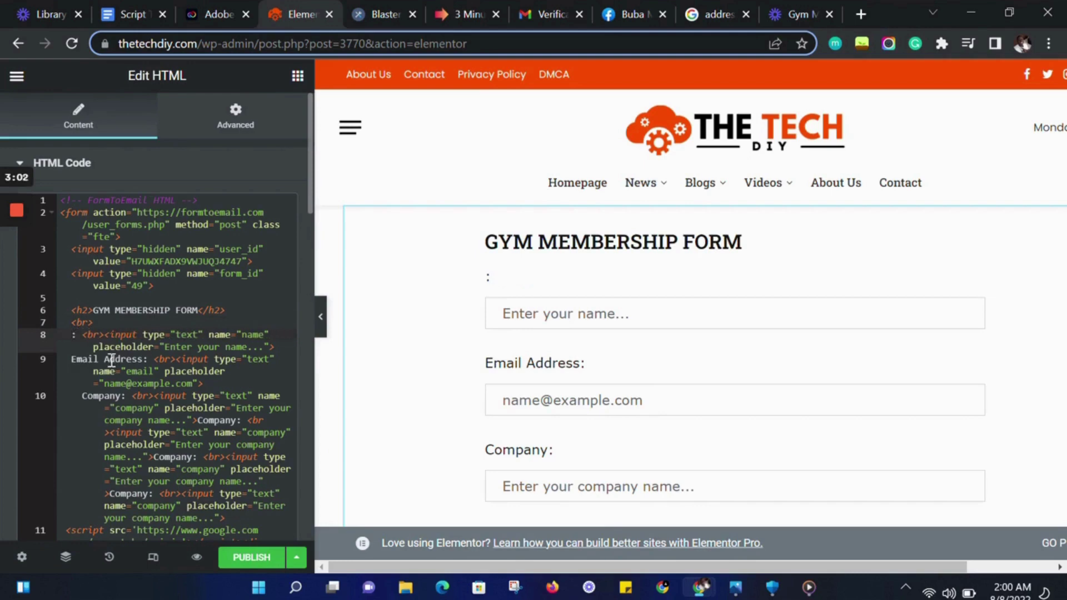
type("Full")
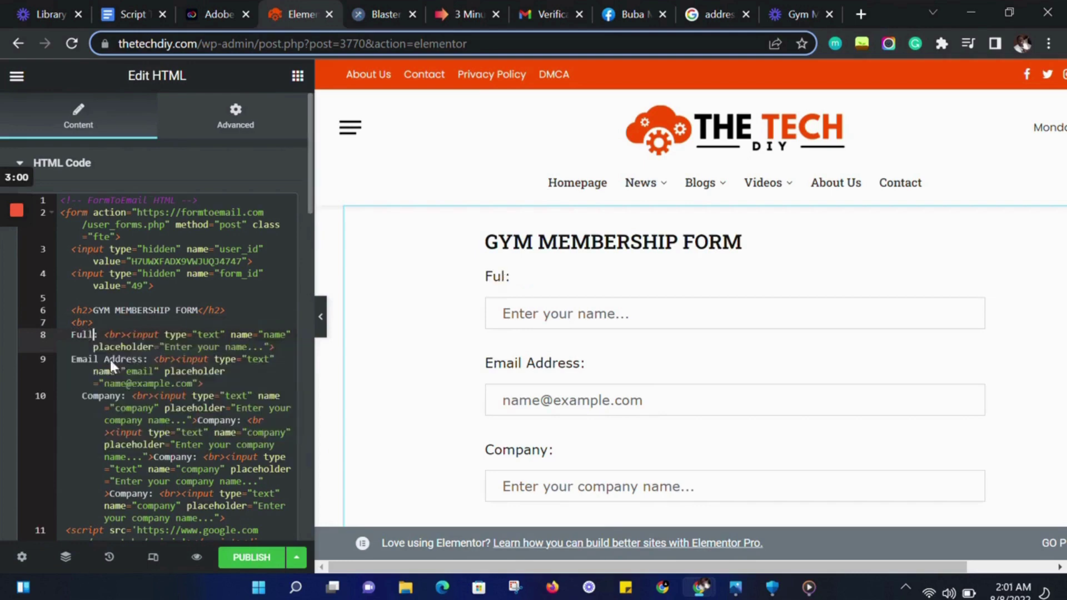
type(" N")
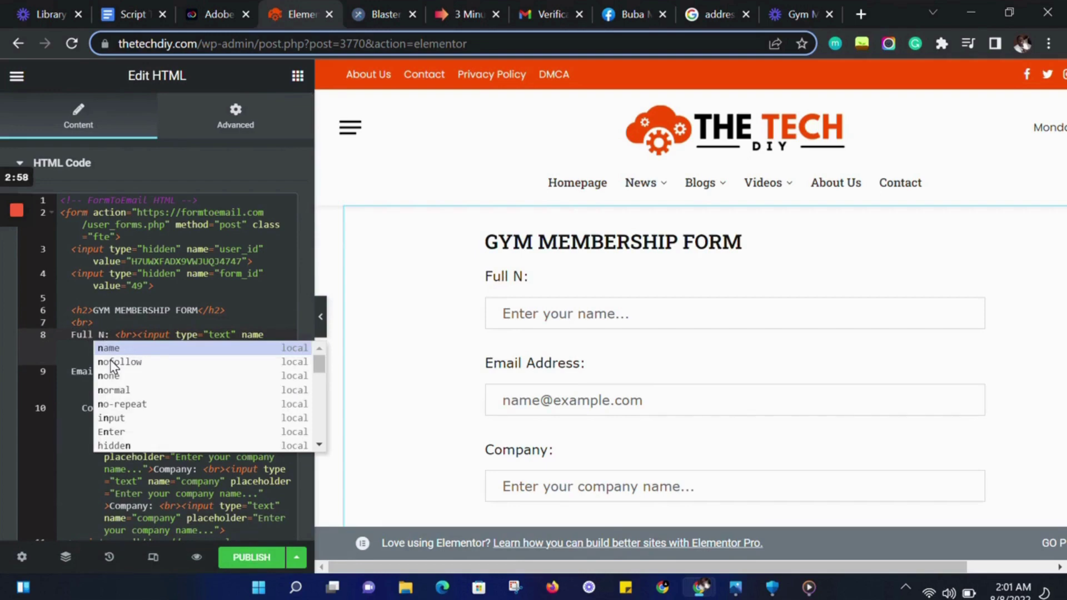
type("ame")
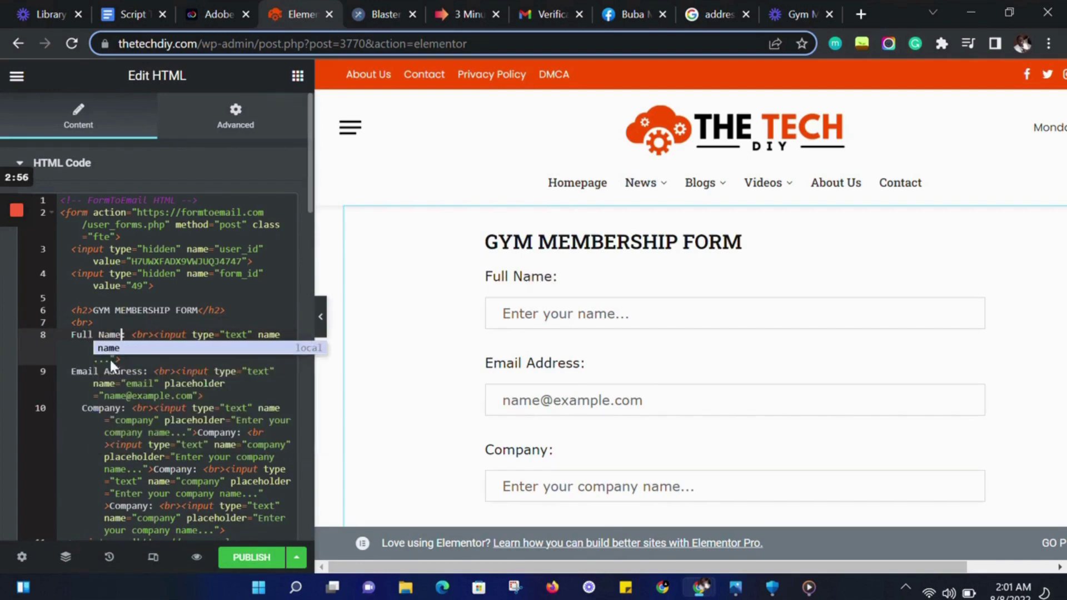
left_click(210, 346)
type("f")
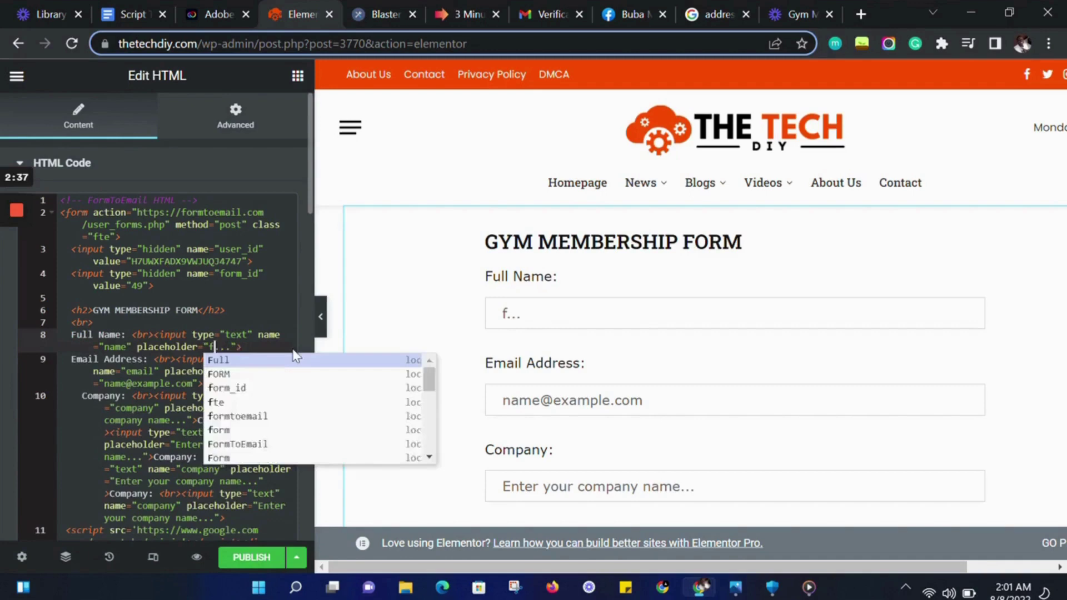
type("ull name")
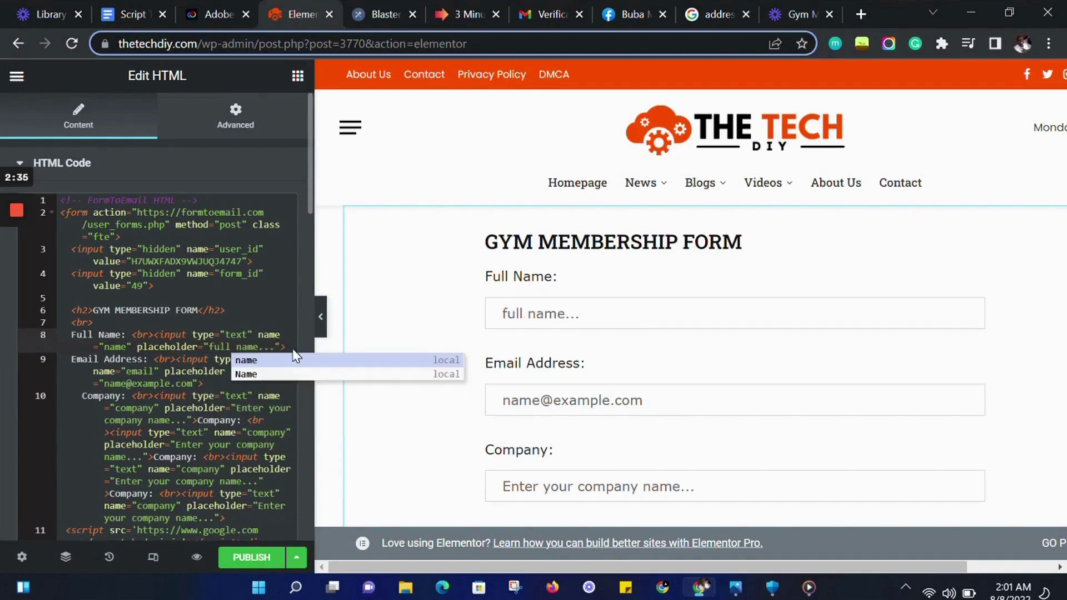
left_click(164, 347)
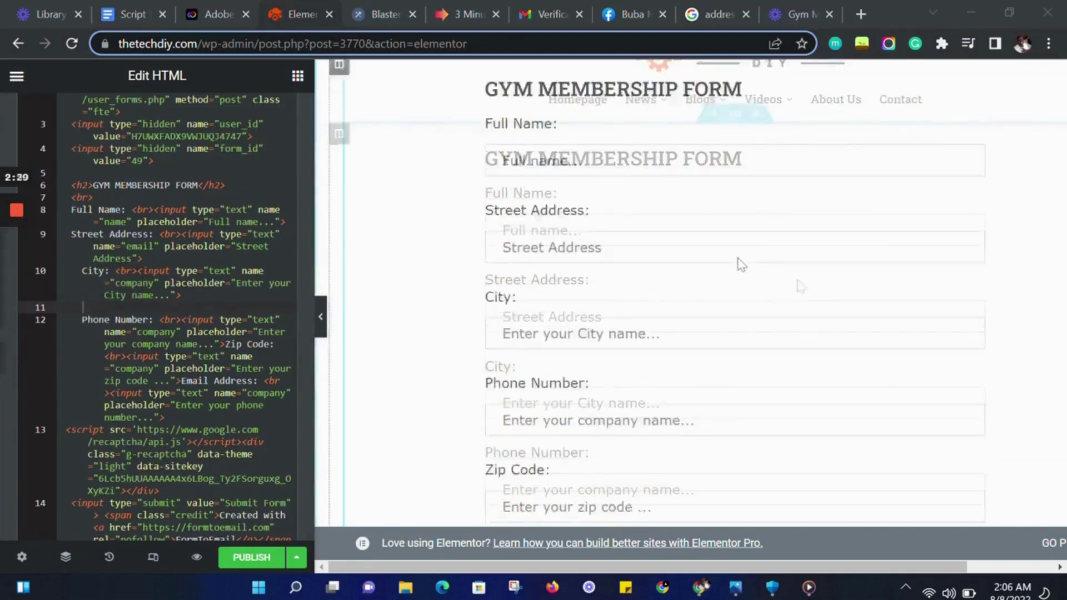
scroll(740, 265, "down", 4)
scroll(740, 265, "down", 3)
scroll(740, 265, "up", 4)
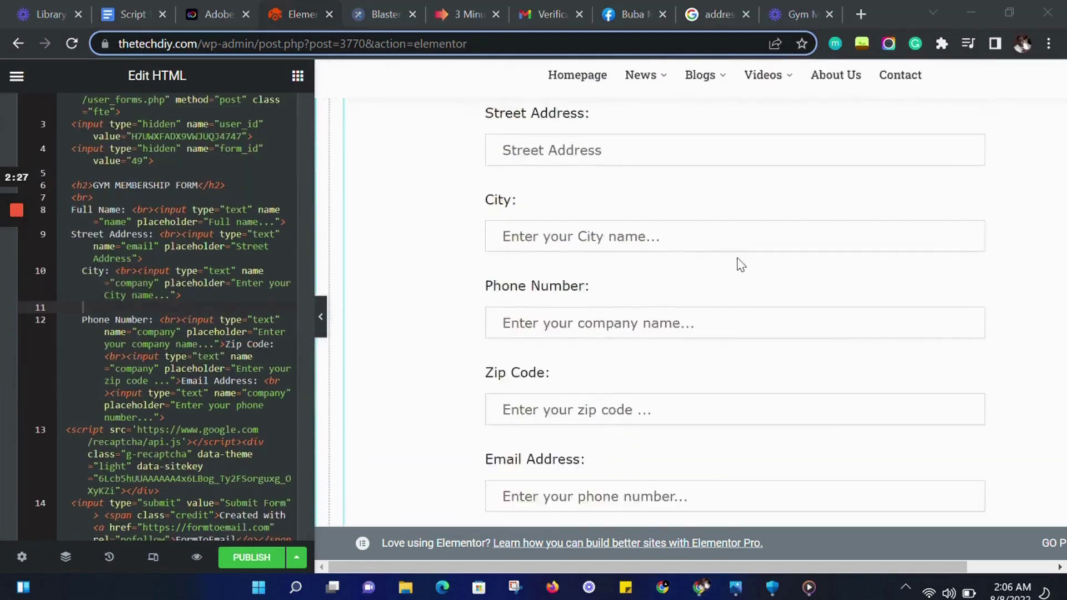
scroll(740, 265, "up", 3)
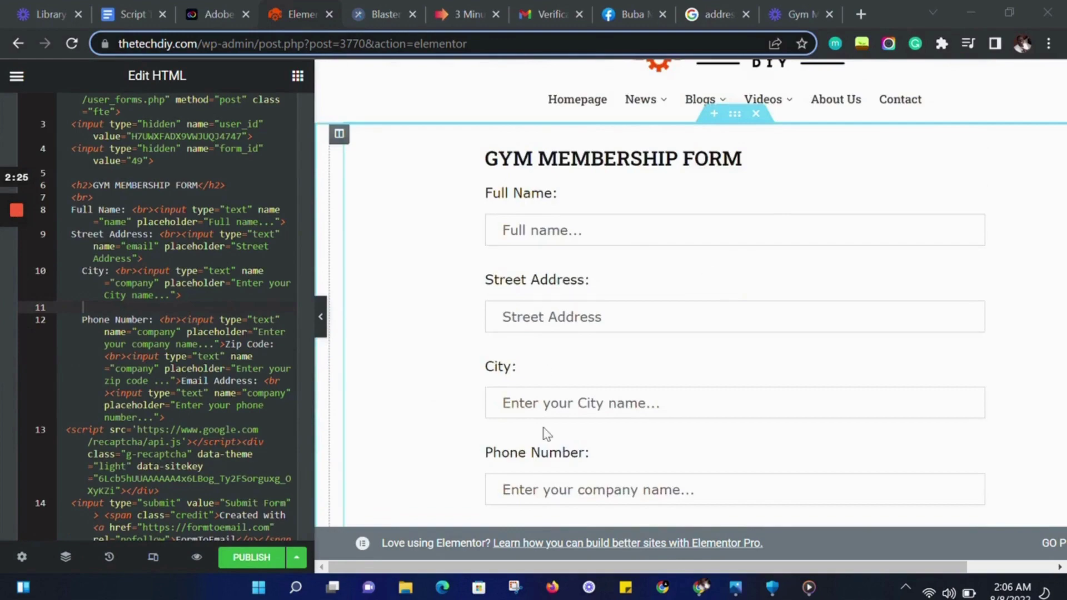
Copy the Budget select-field sample code from the Form to Email page.
key("ctrl+Tab")
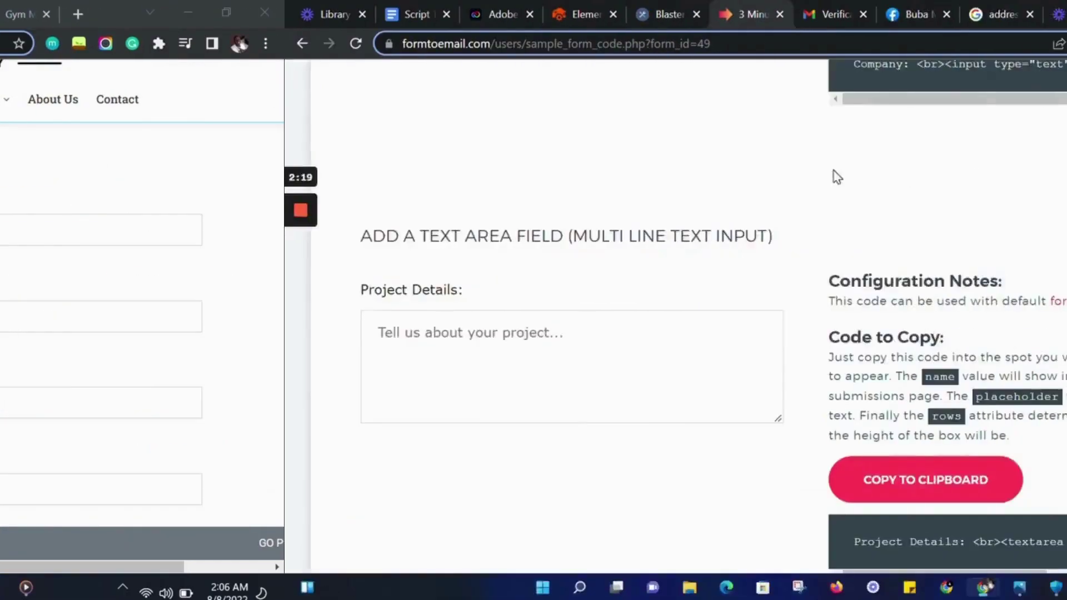
scroll(550, 178, "down", 3)
scroll(551, 178, "down", 3)
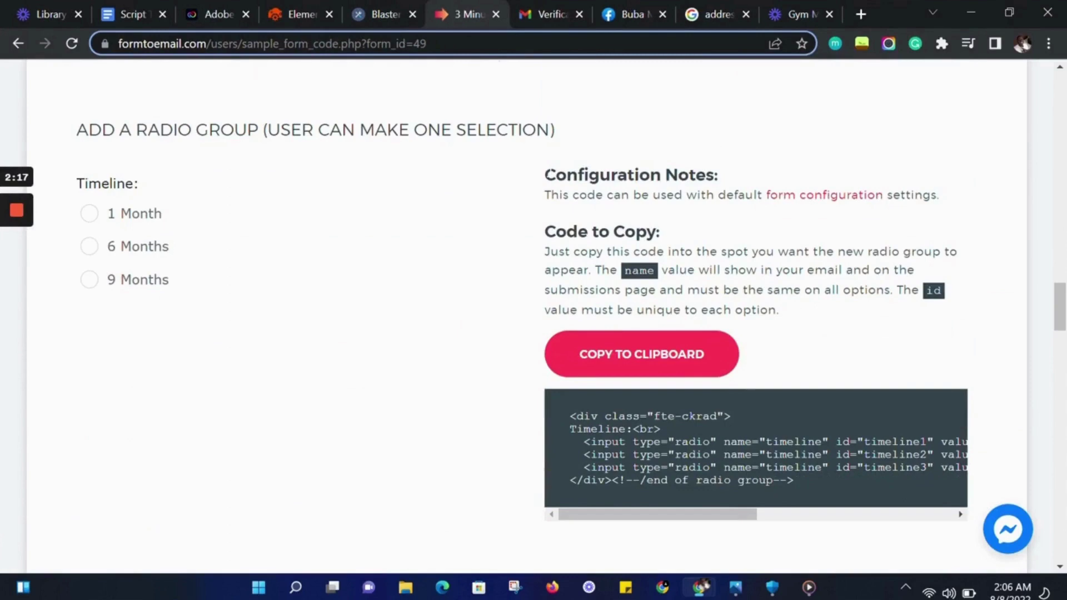
scroll(548, 171, "down", 5)
scroll(548, 171, "down", 5)
scroll(549, 171, "down", 5)
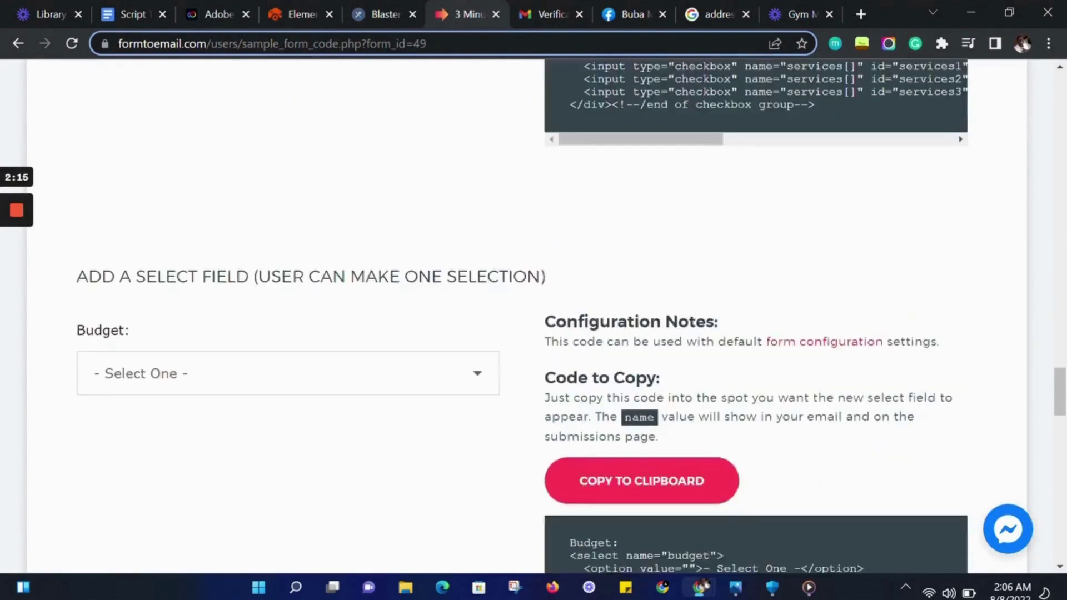
scroll(548, 171, "down", 4)
scroll(548, 192, "up", 3)
left_click(621, 398)
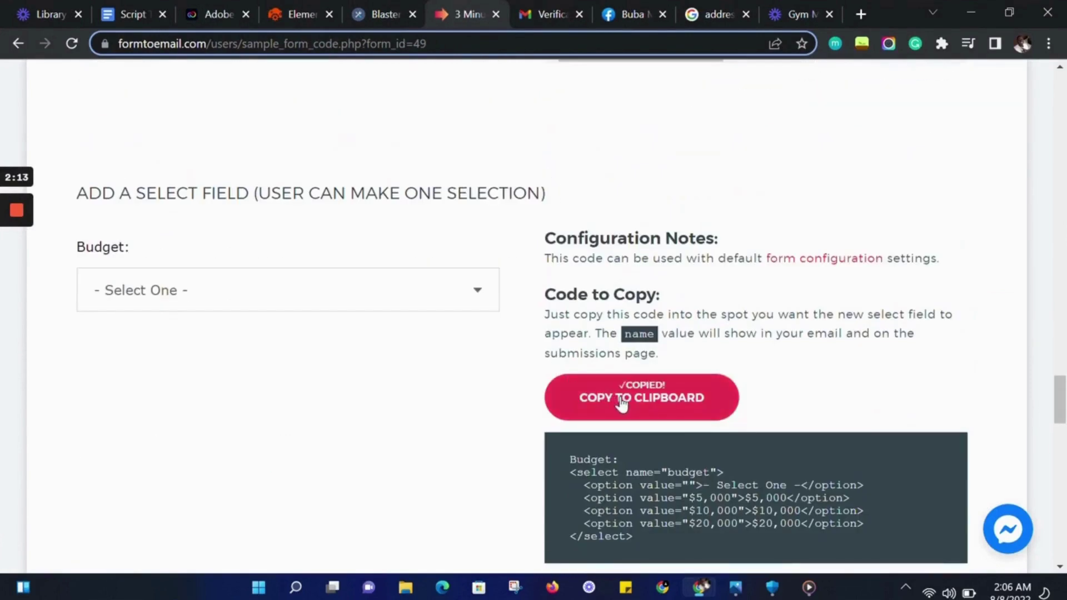
Paste the Budget select-field code onto line 11 of the Elementor form HTML.
left_click(296, 15)
left_click(125, 309)
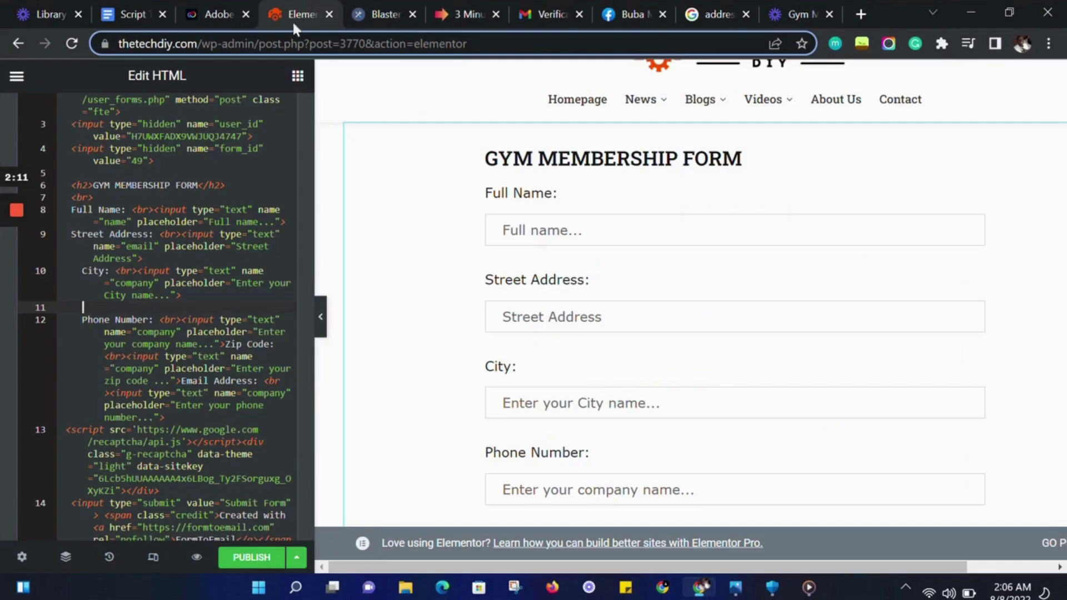
key("ctrl+v")
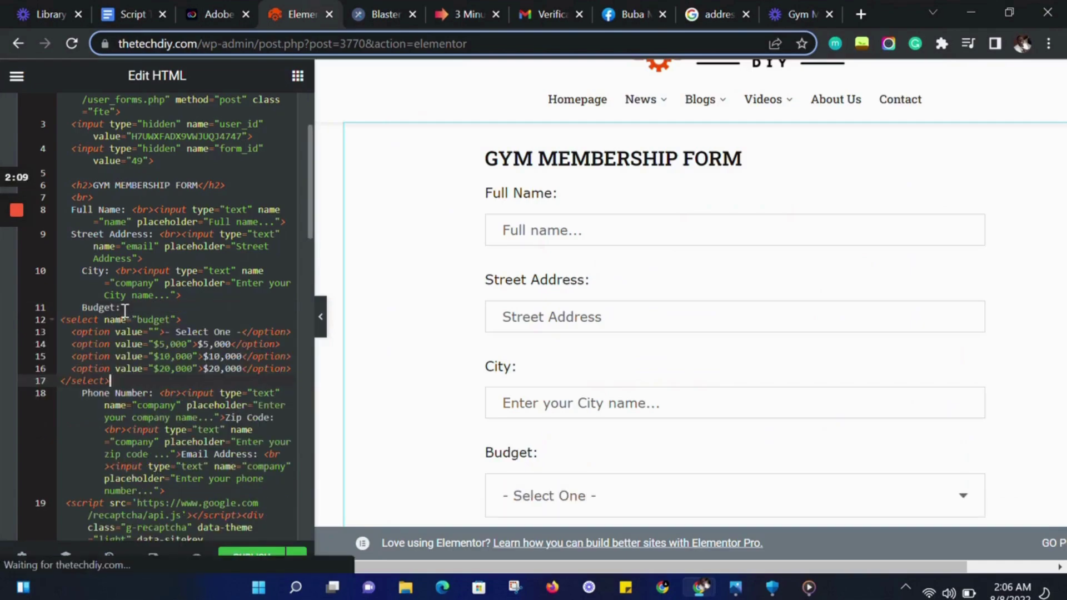
mouse_move(662, 275)
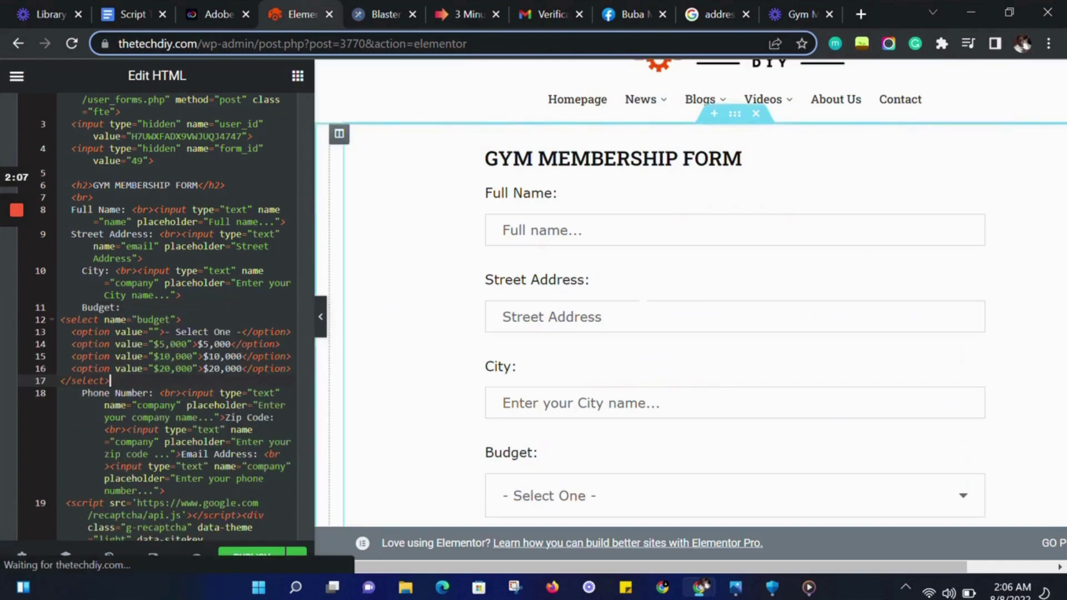
Rename the Budget label to City and start replacing the $5,000 option with a city name.
left_click(100, 305)
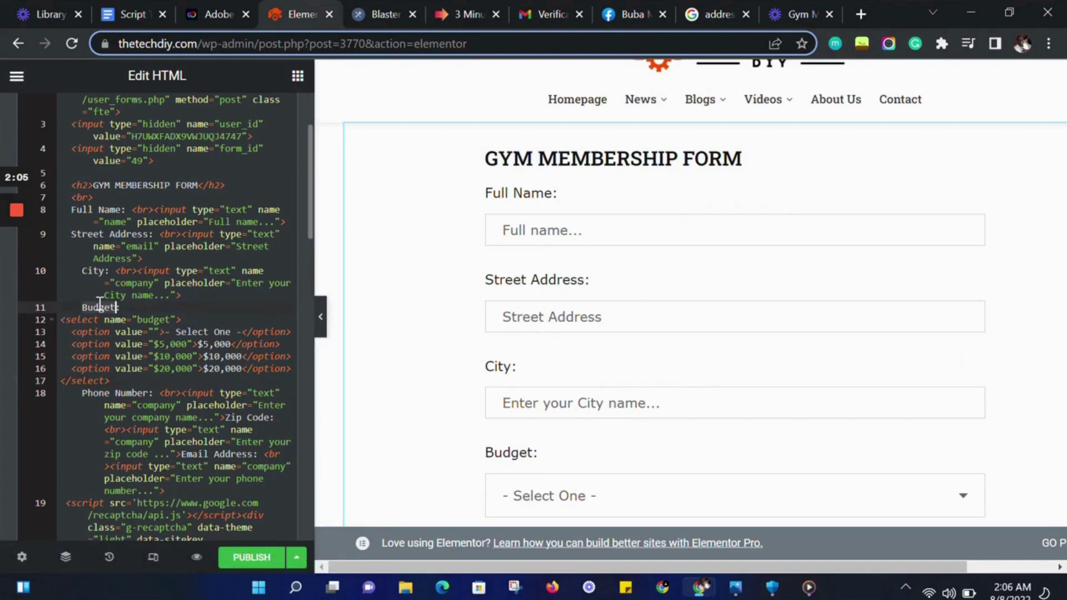
double_click(101, 305)
type("City:")
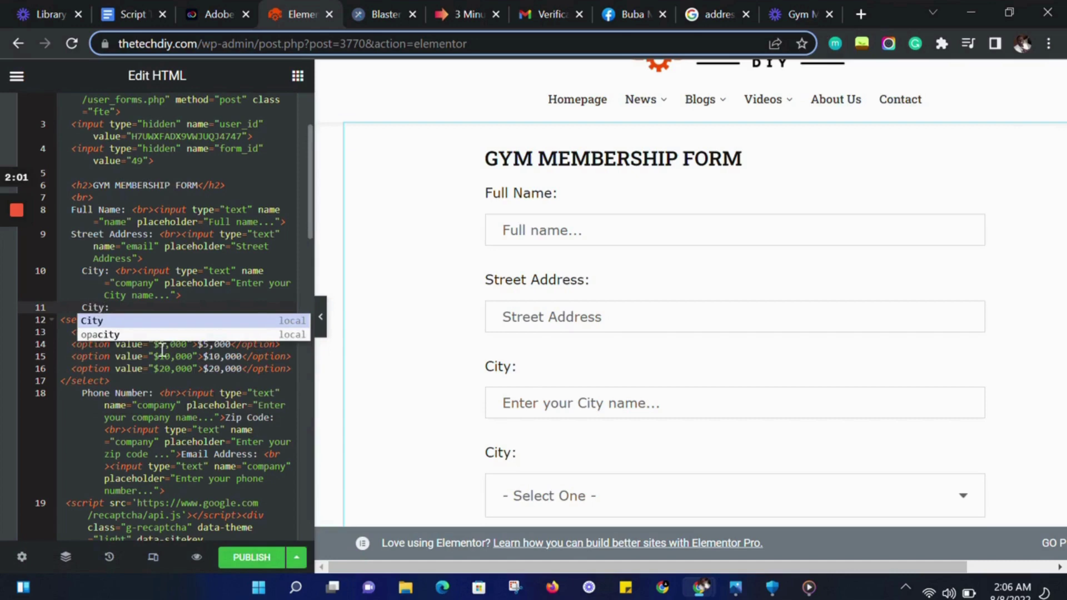
left_click(164, 366)
left_click(233, 344)
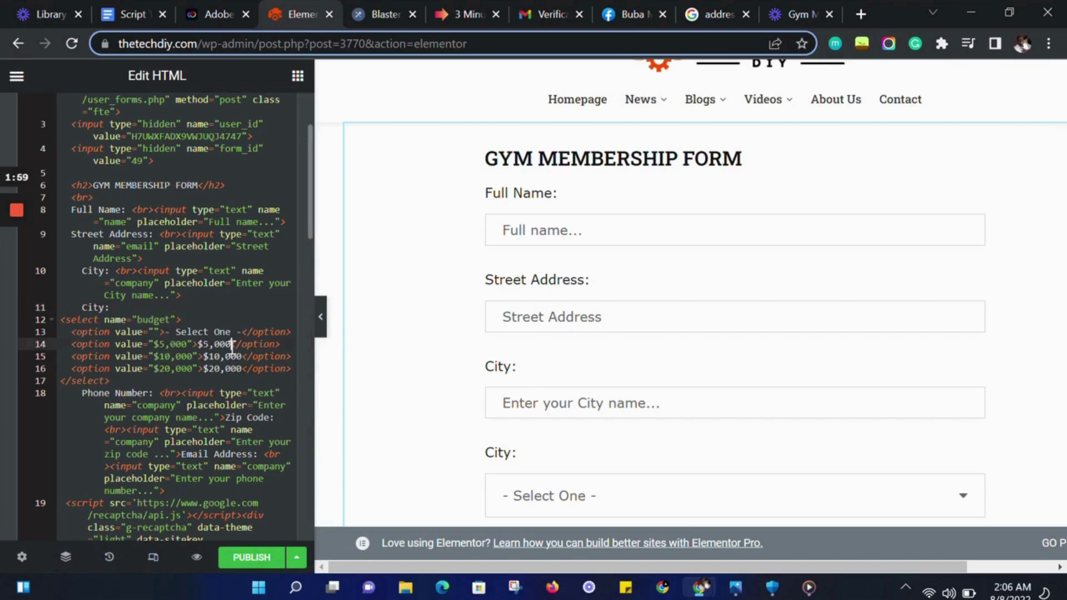
key("BackSpace")
key("BackSpace")
key("BackSpace")
type("New")
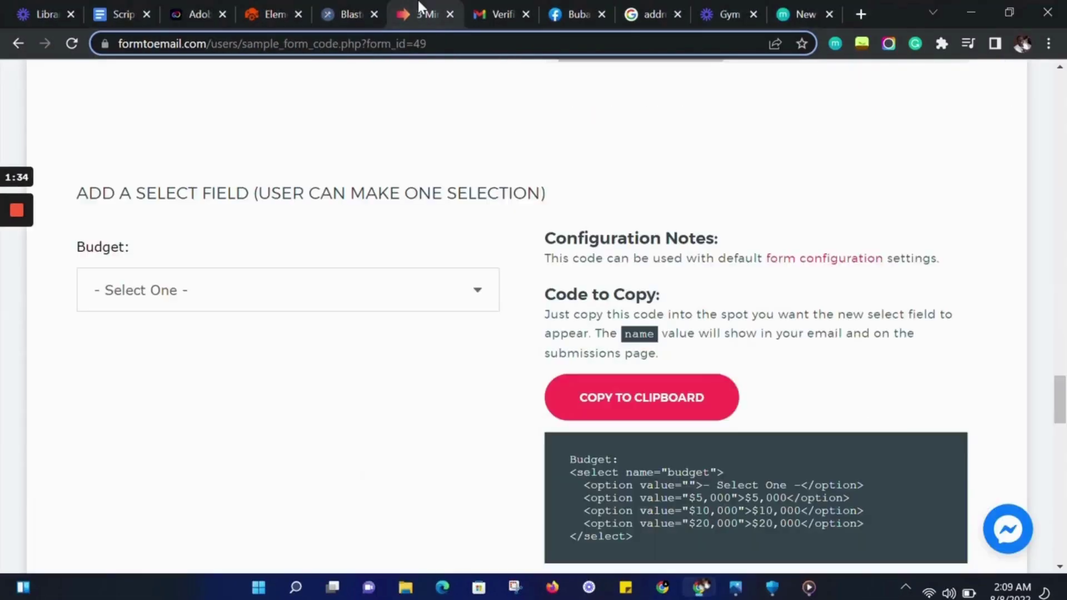
scroll(668, 357, "down", 3)
scroll(667, 356, "down", 2)
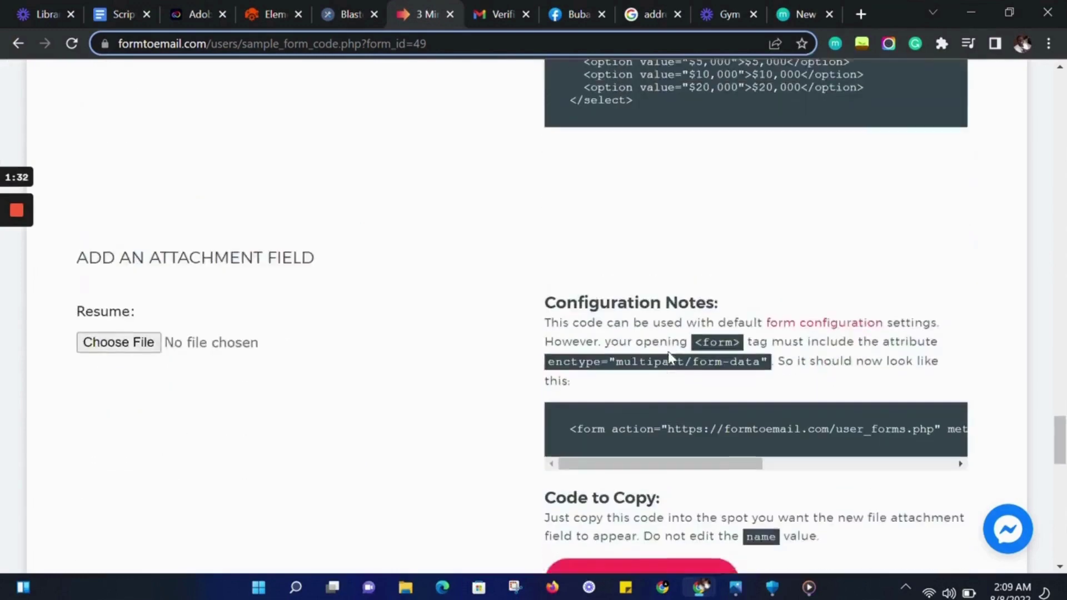
scroll(667, 355, "down", 3)
scroll(667, 356, "down", 3)
scroll(670, 356, "down", 4)
scroll(671, 357, "down", 2)
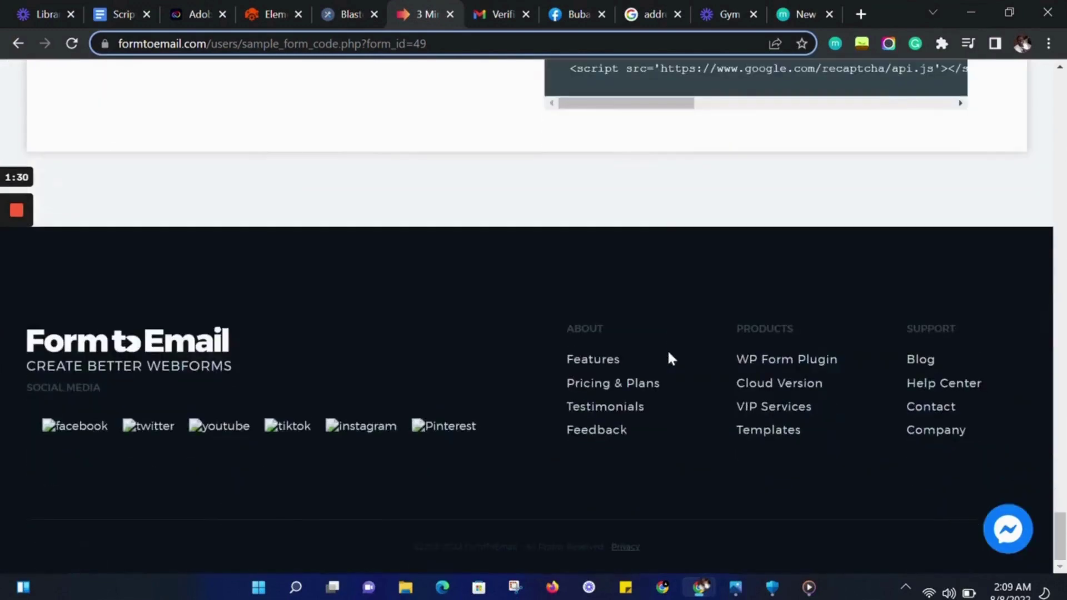
scroll(672, 357, "up", 5)
scroll(671, 356, "up", 5)
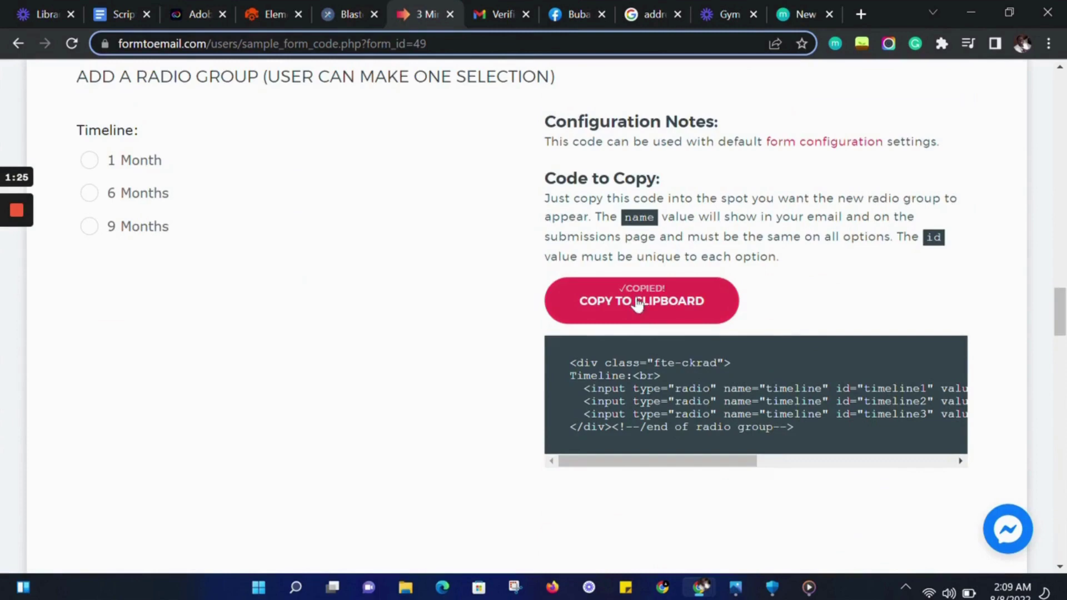
Return to the Elementor editor with the Timeline radio group code copied.
left_click(280, 14)
scroll(204, 259, "down", 3)
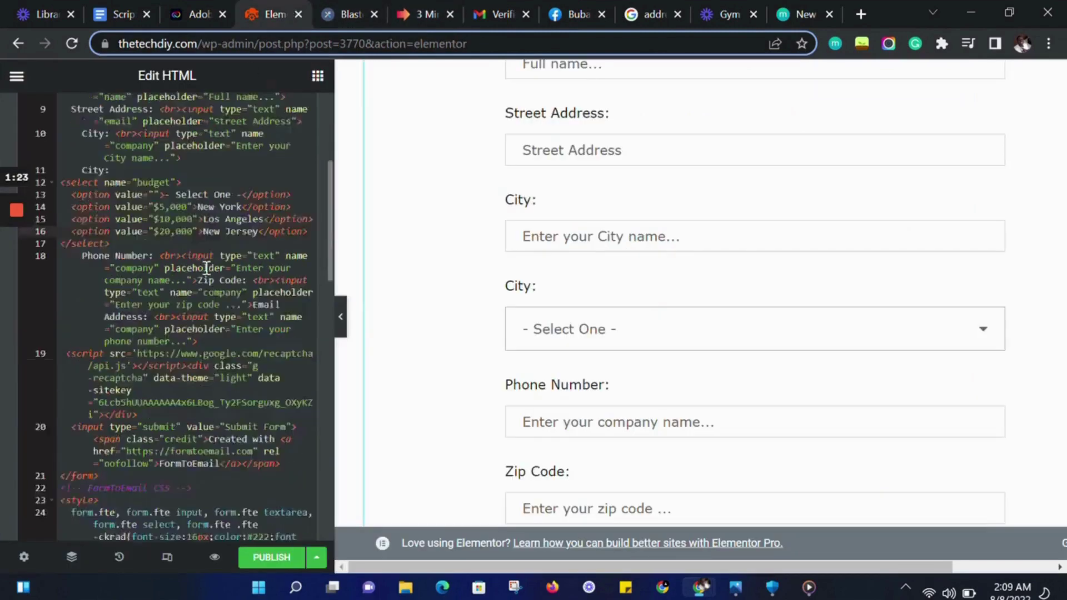
scroll(204, 258, "down", 4)
scroll(200, 267, "up", 3)
scroll(196, 268, "up", 2)
Paste the Timeline radio group after the phone input and select its third option's line.
left_click(205, 342)
key("ctrl+v")
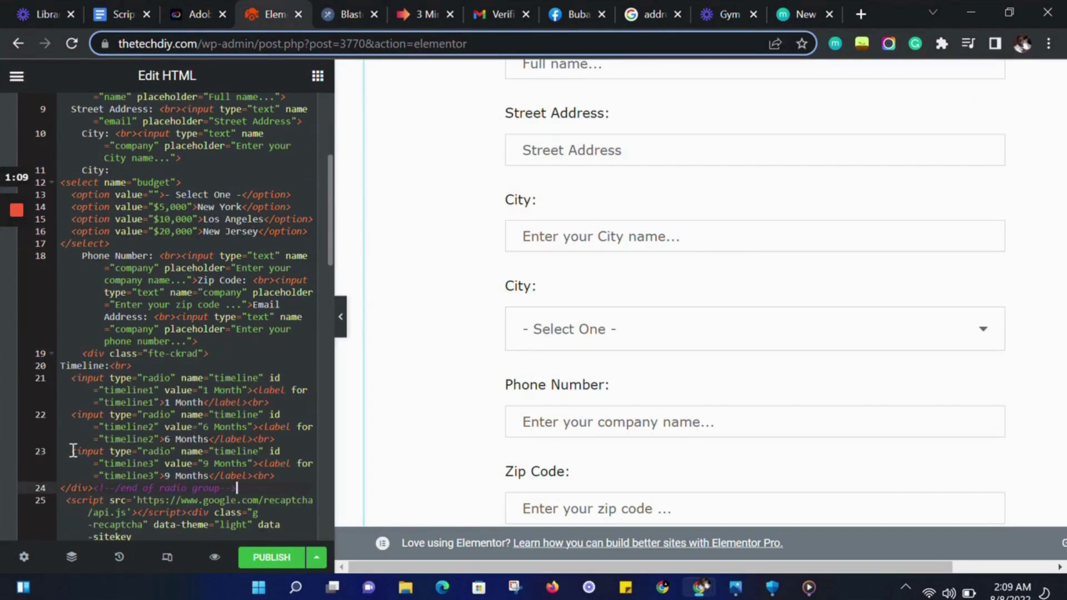
left_click_drag(71, 451, 257, 476)
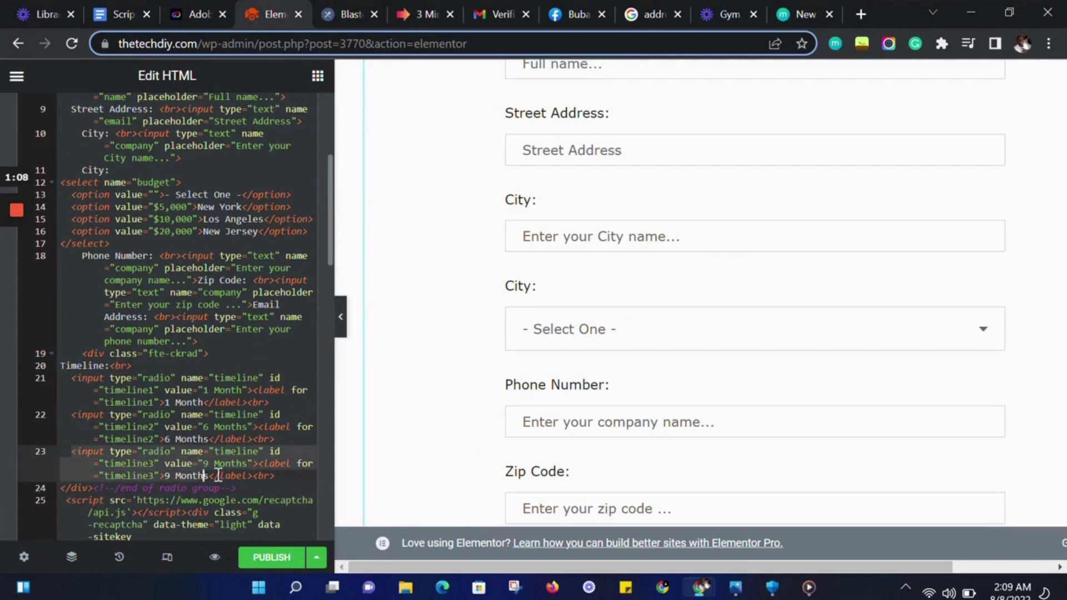